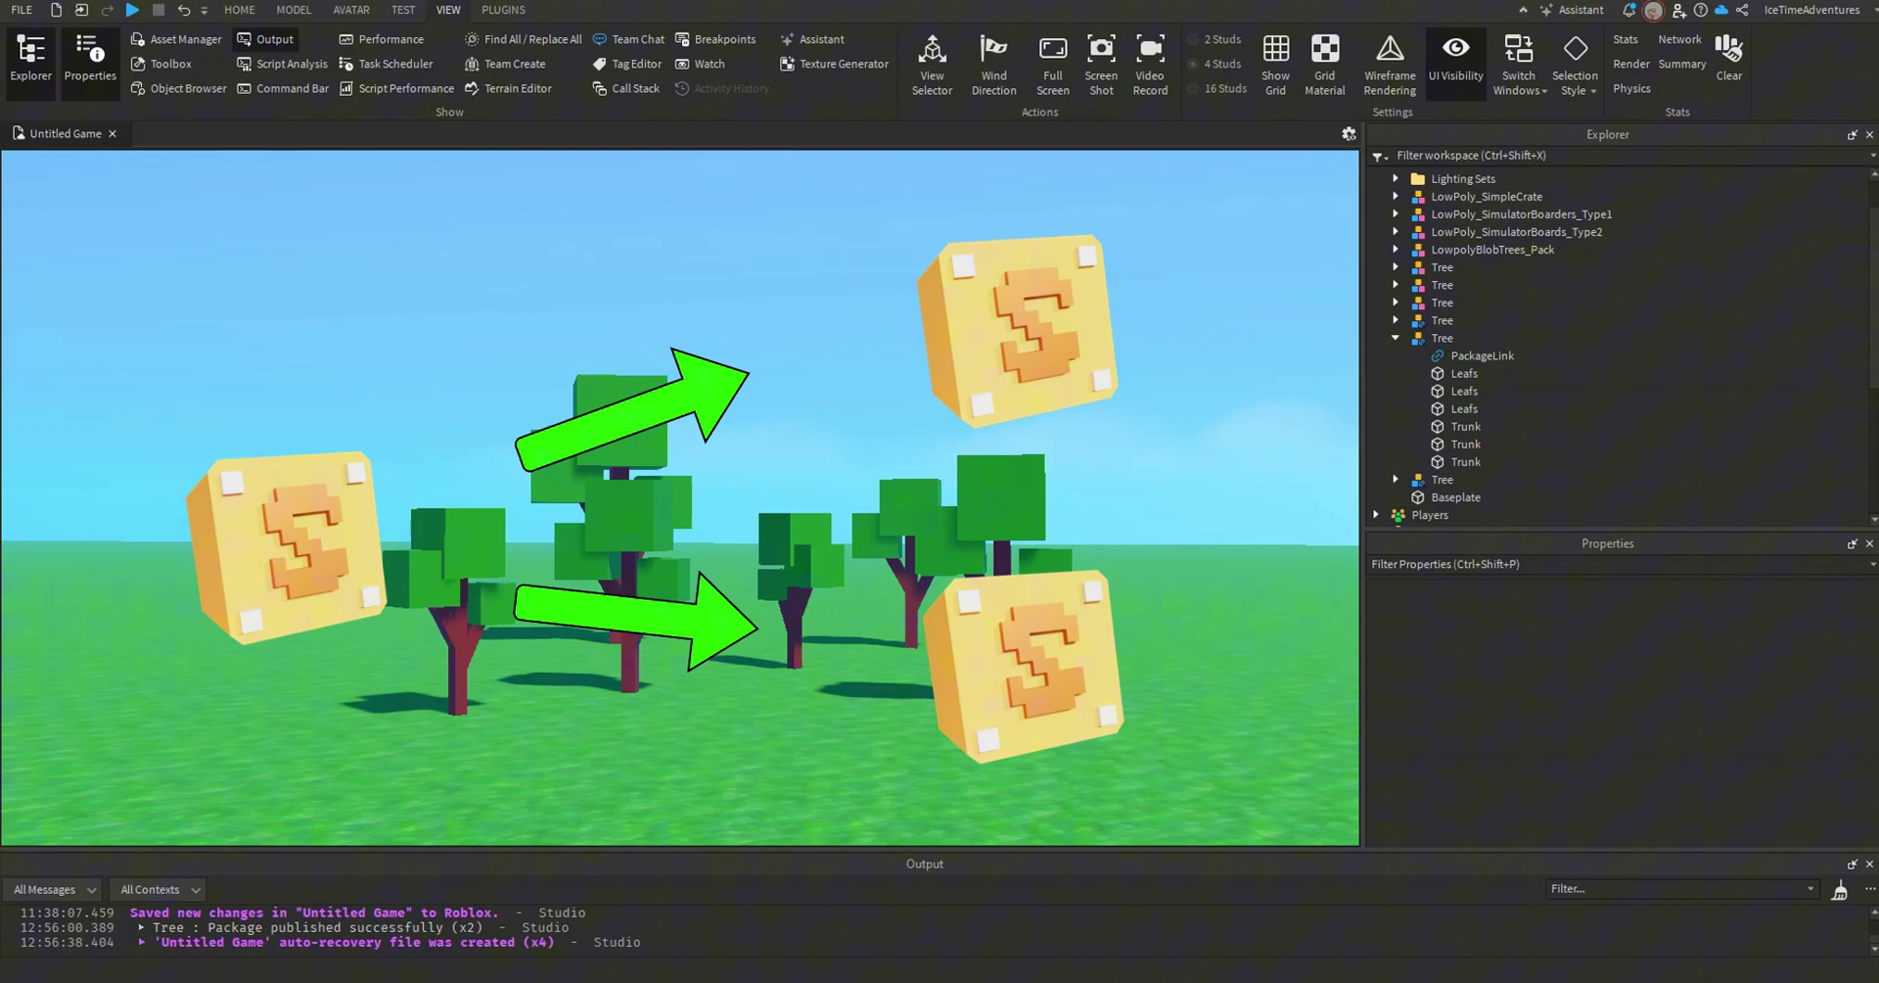
Move the camera closer to the trees and expand the rightmost Tree package in Explorer.
key("d")
key("q")
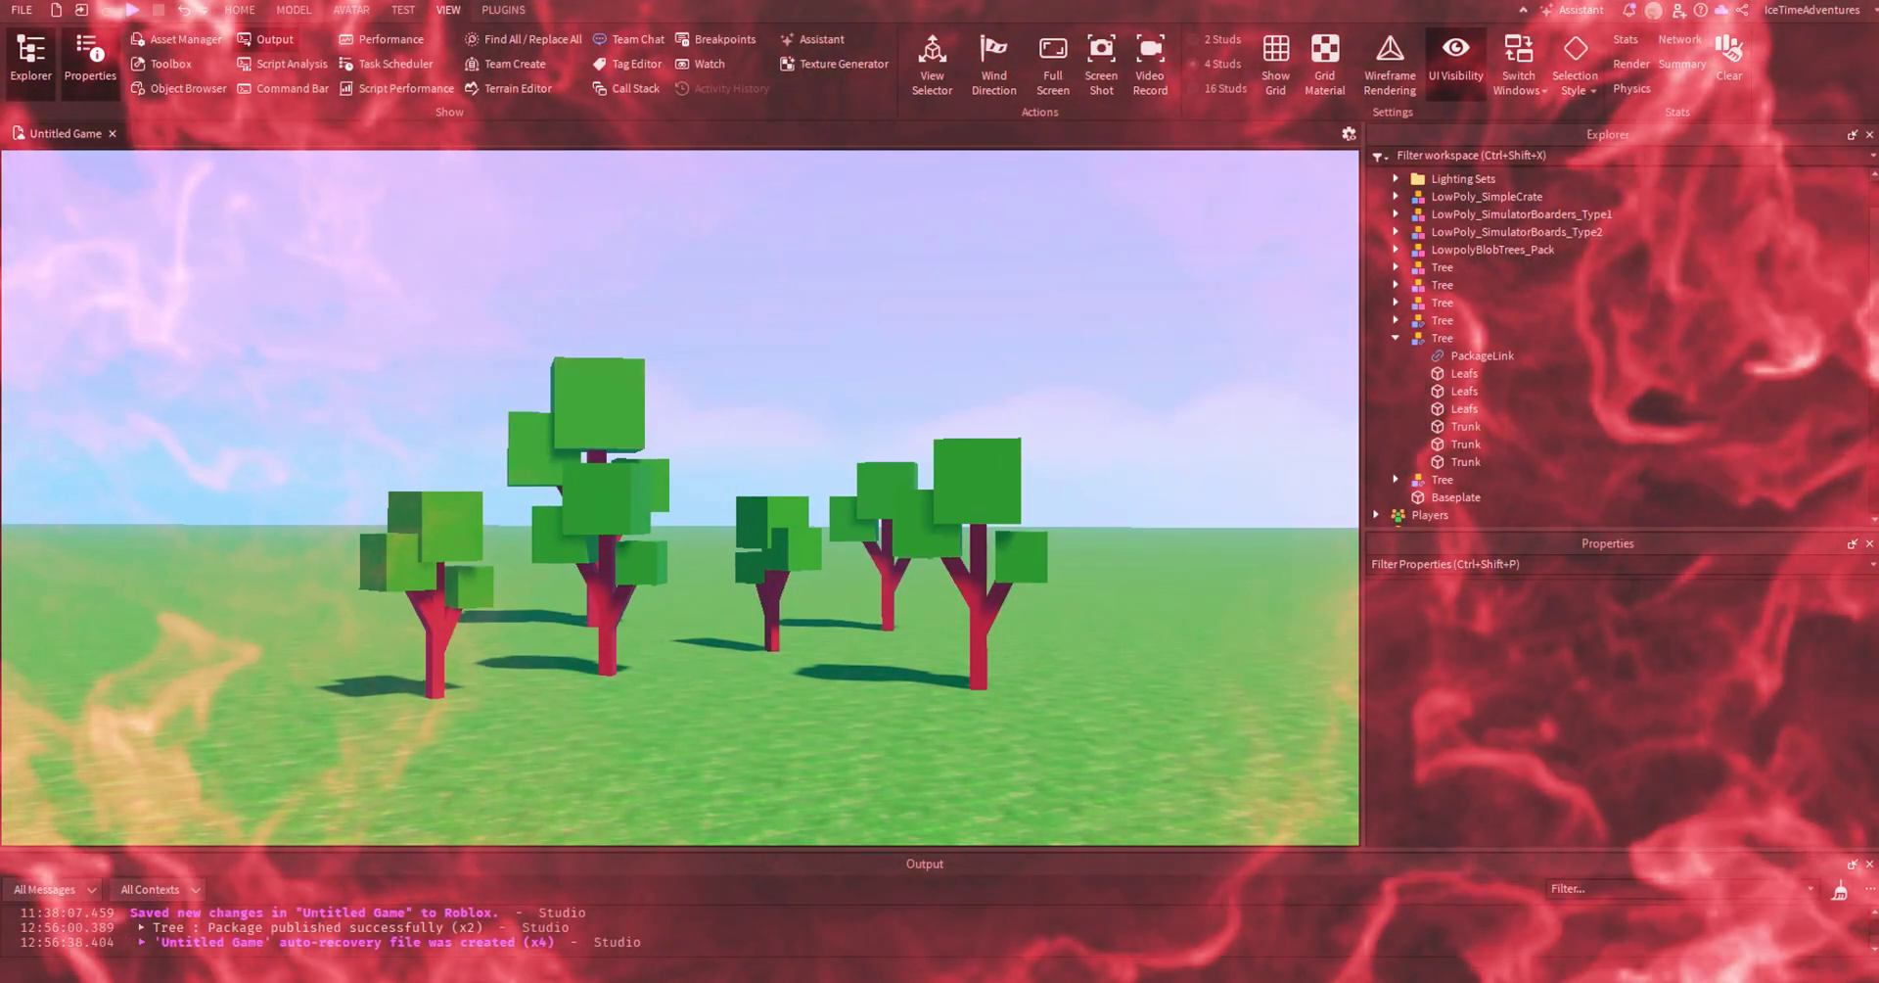
key("w")
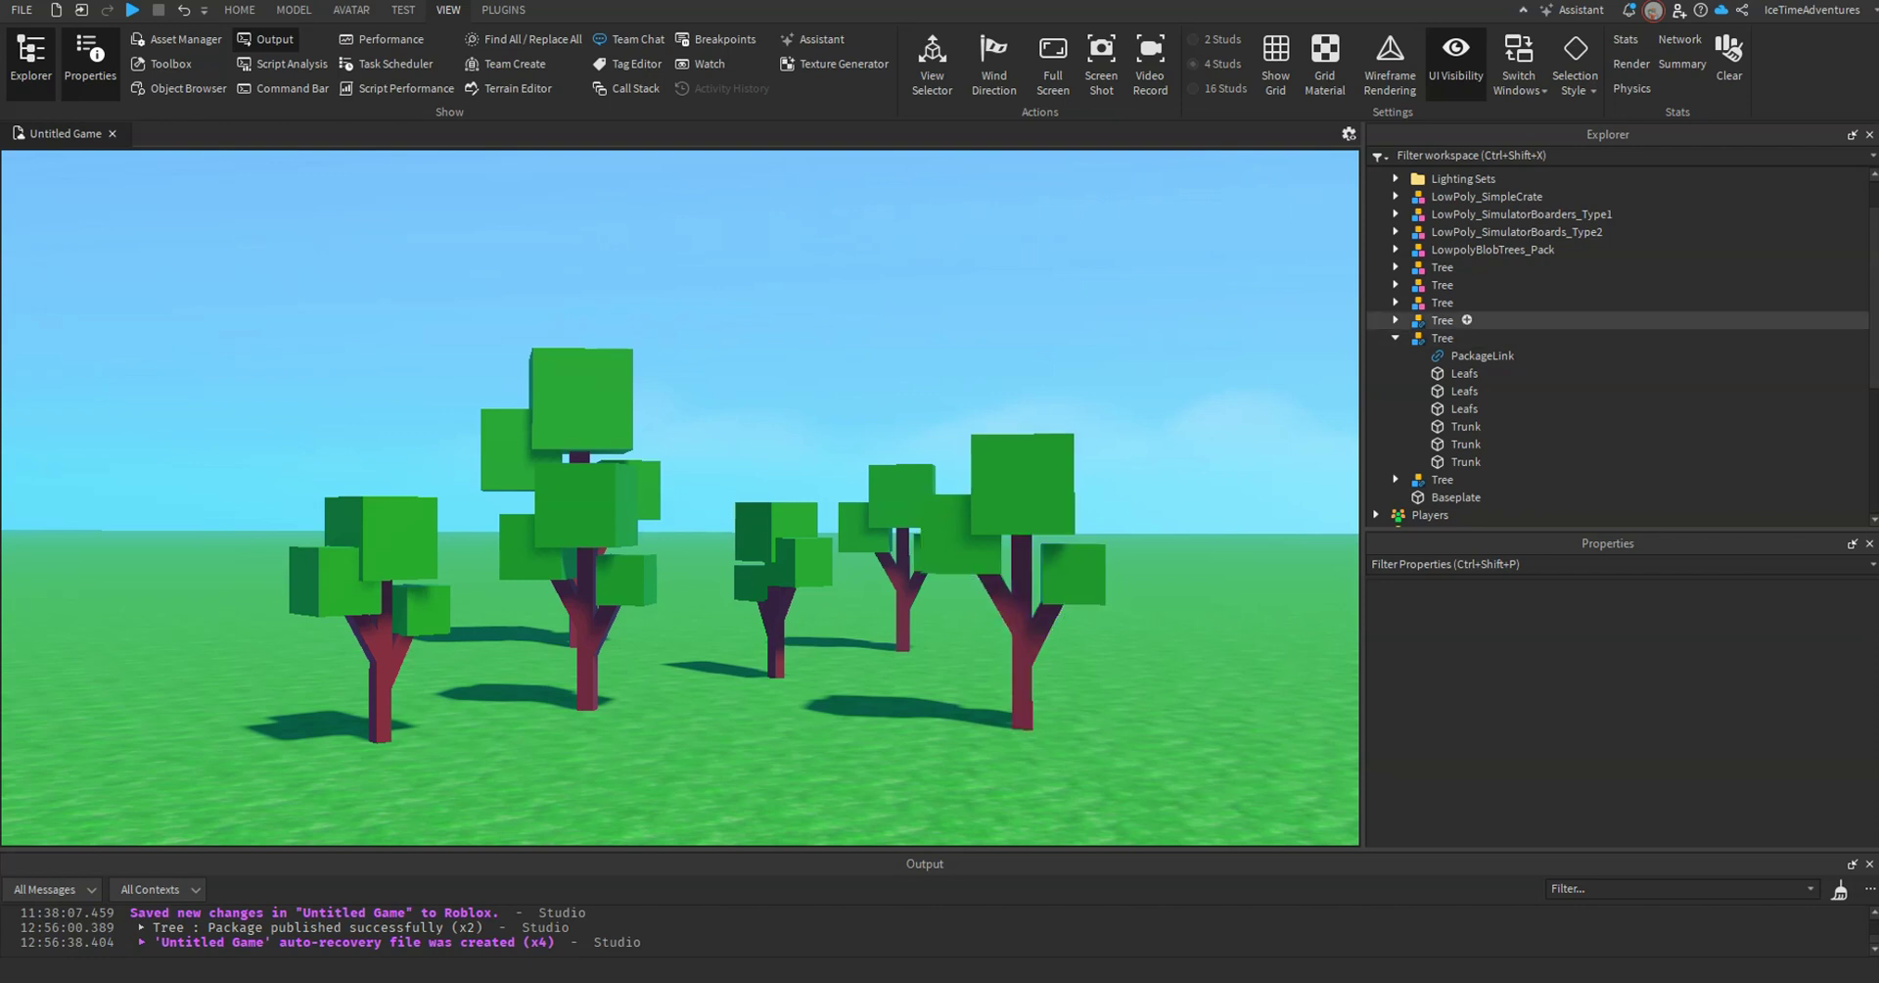
left_click(1395, 338)
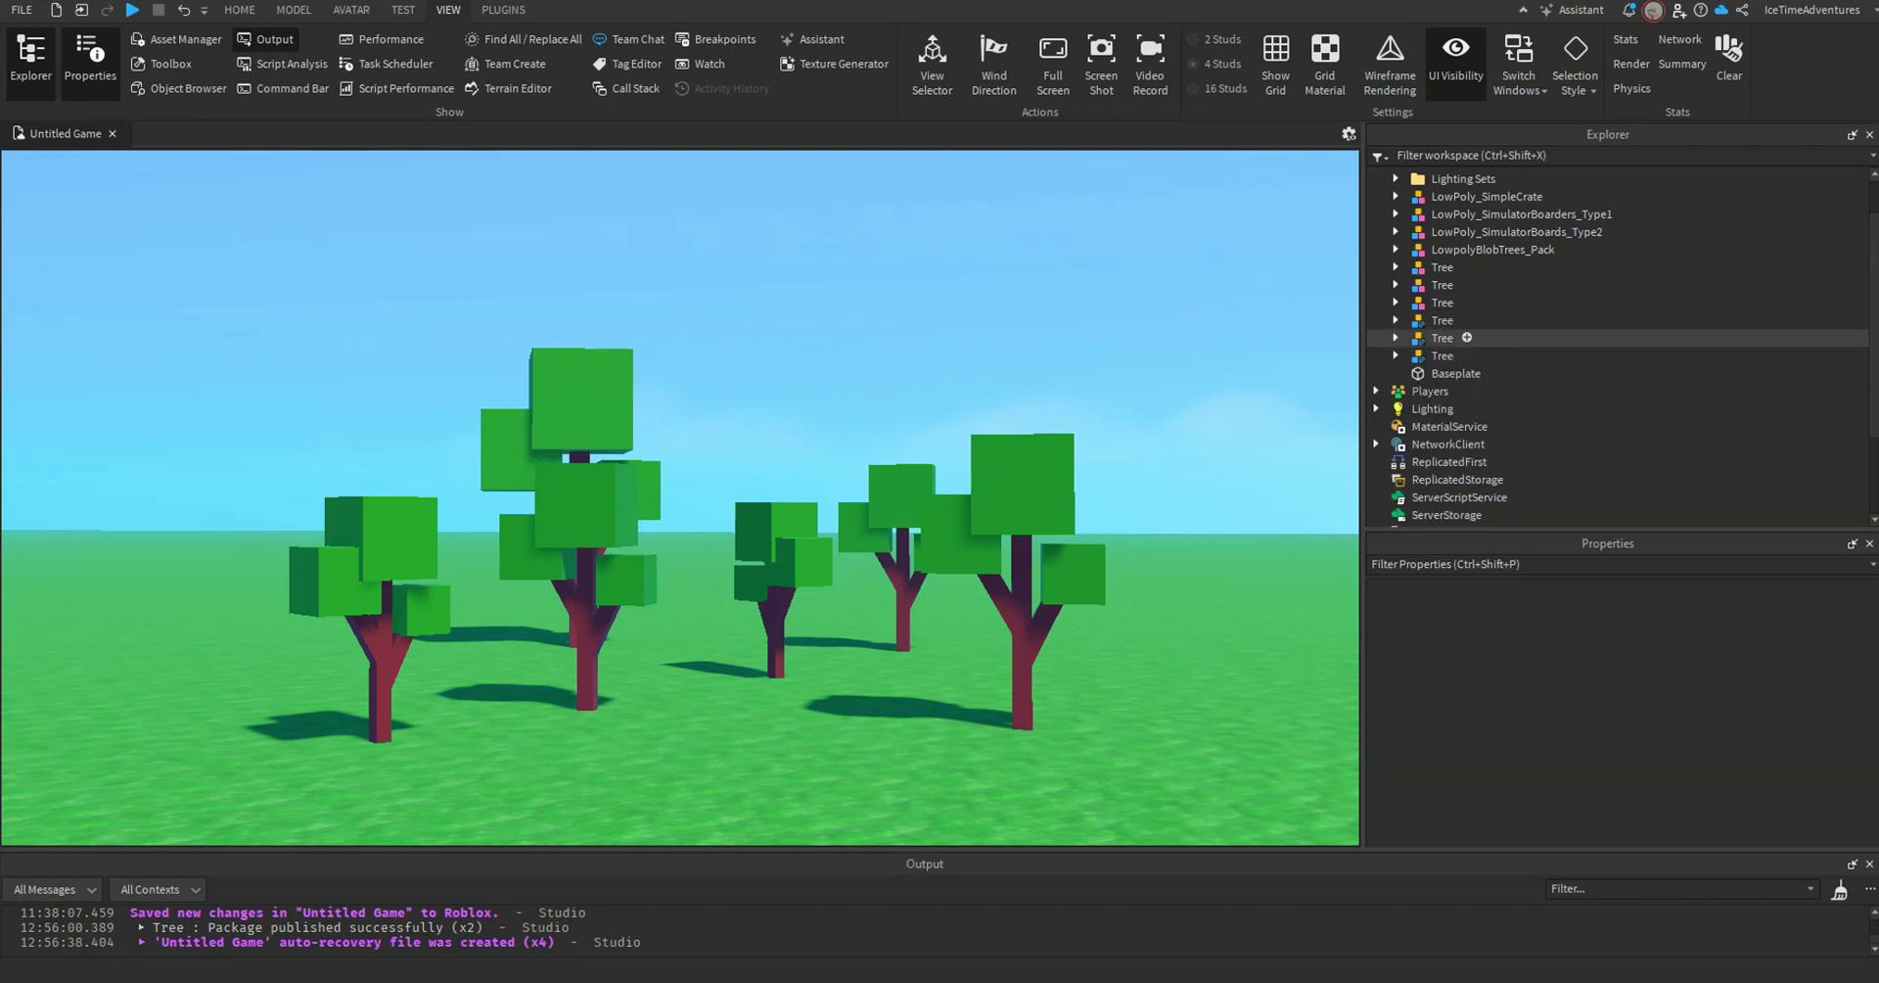
left_click(1395, 338)
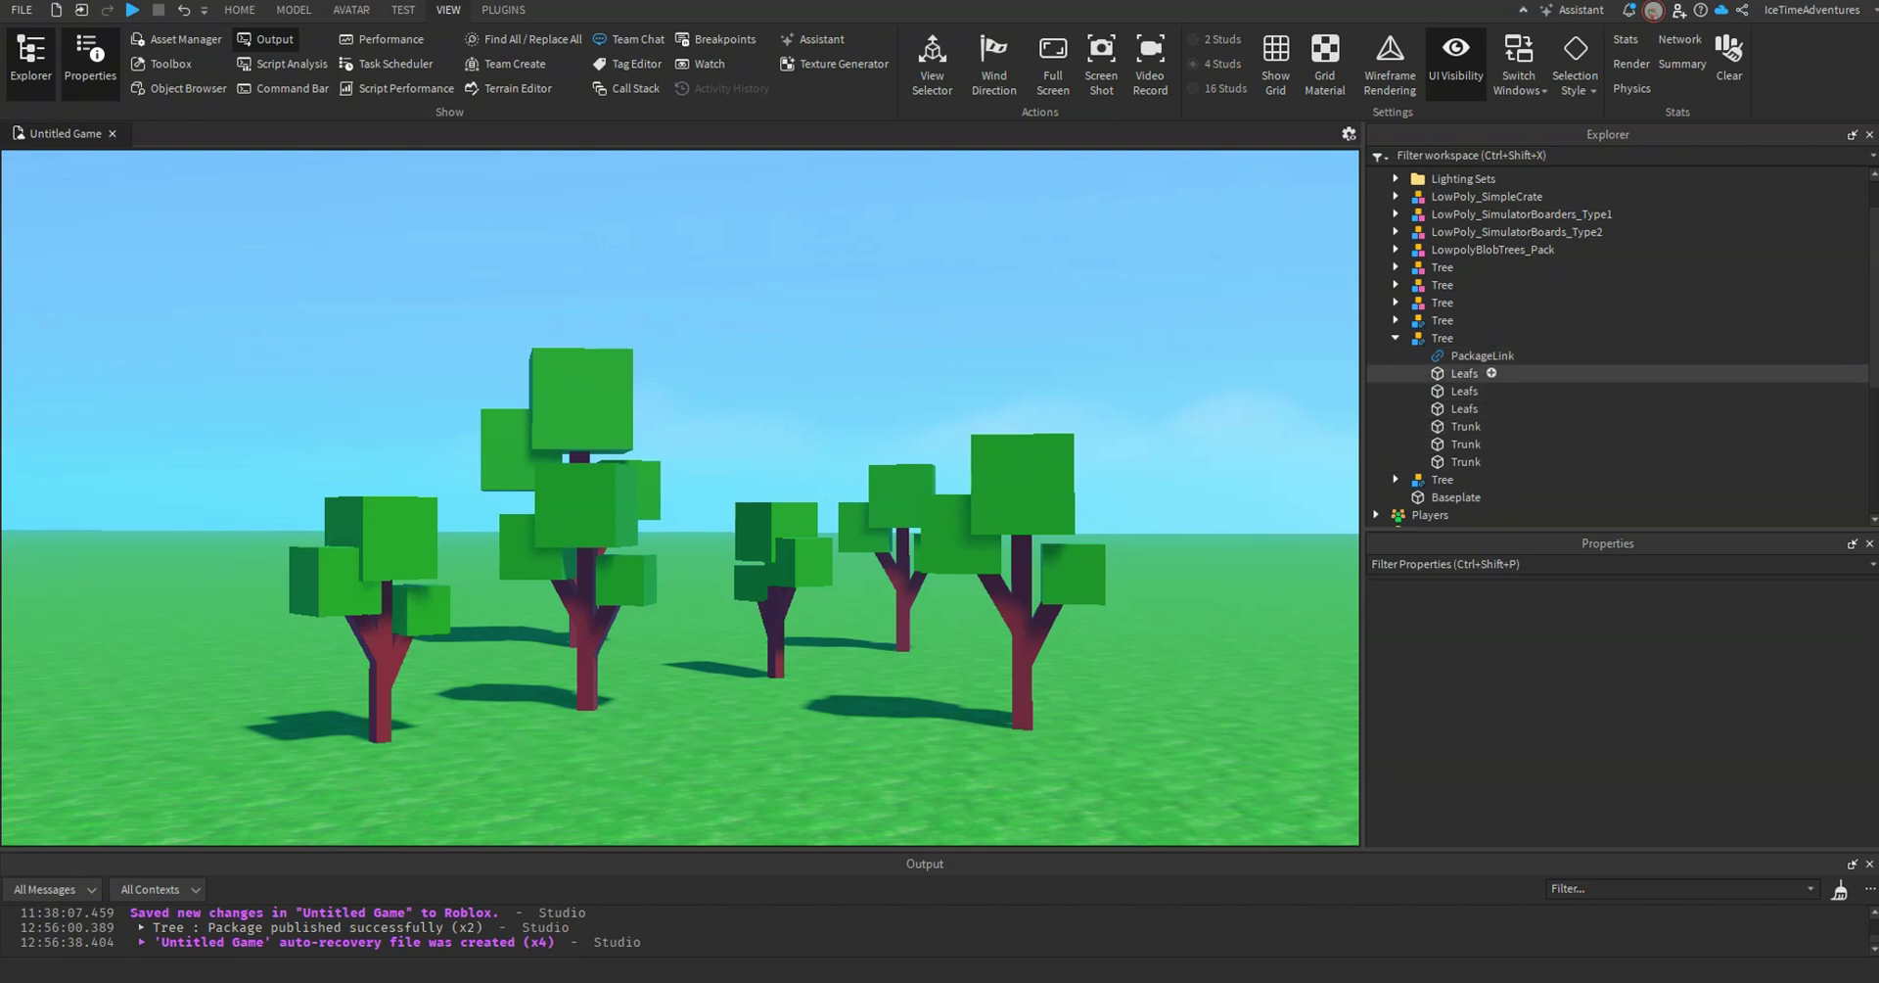
Select the three Leafs parts and set their BrickColor to Deep orange.
left_click(1464, 372)
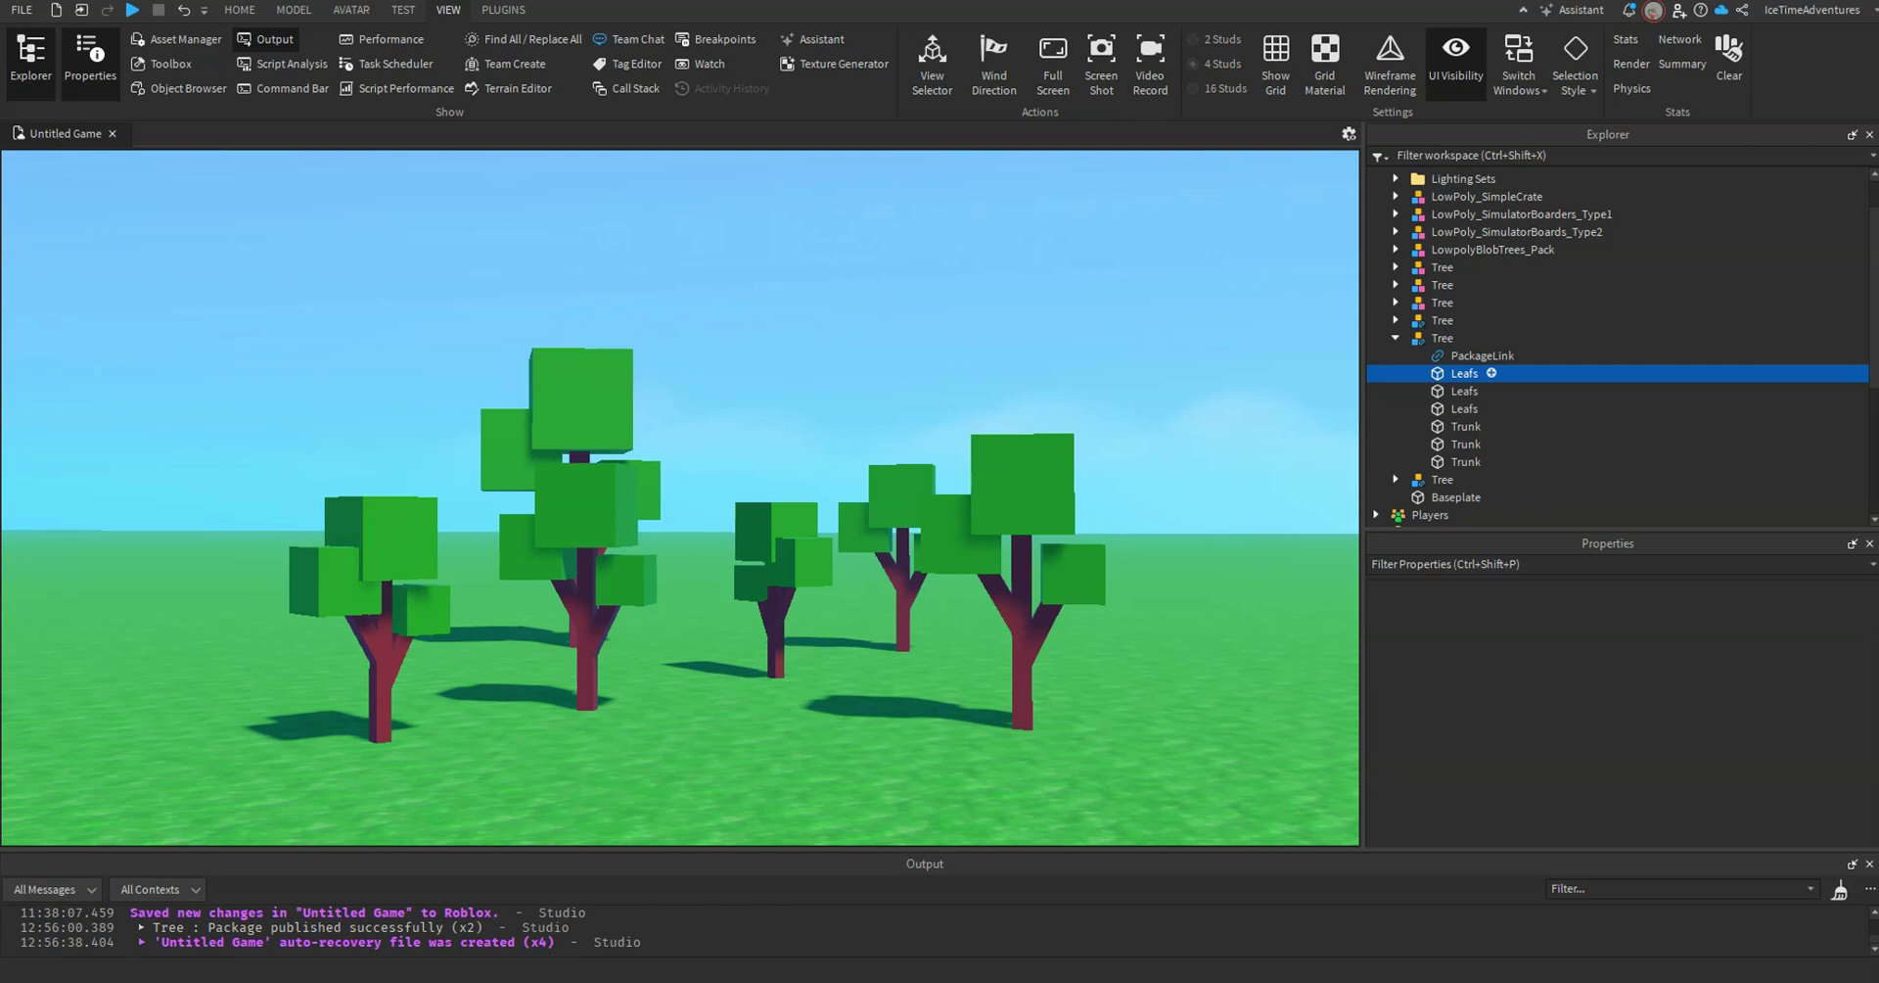
left_click(1020, 484, "ctrl")
left_click(1072, 573, "ctrl")
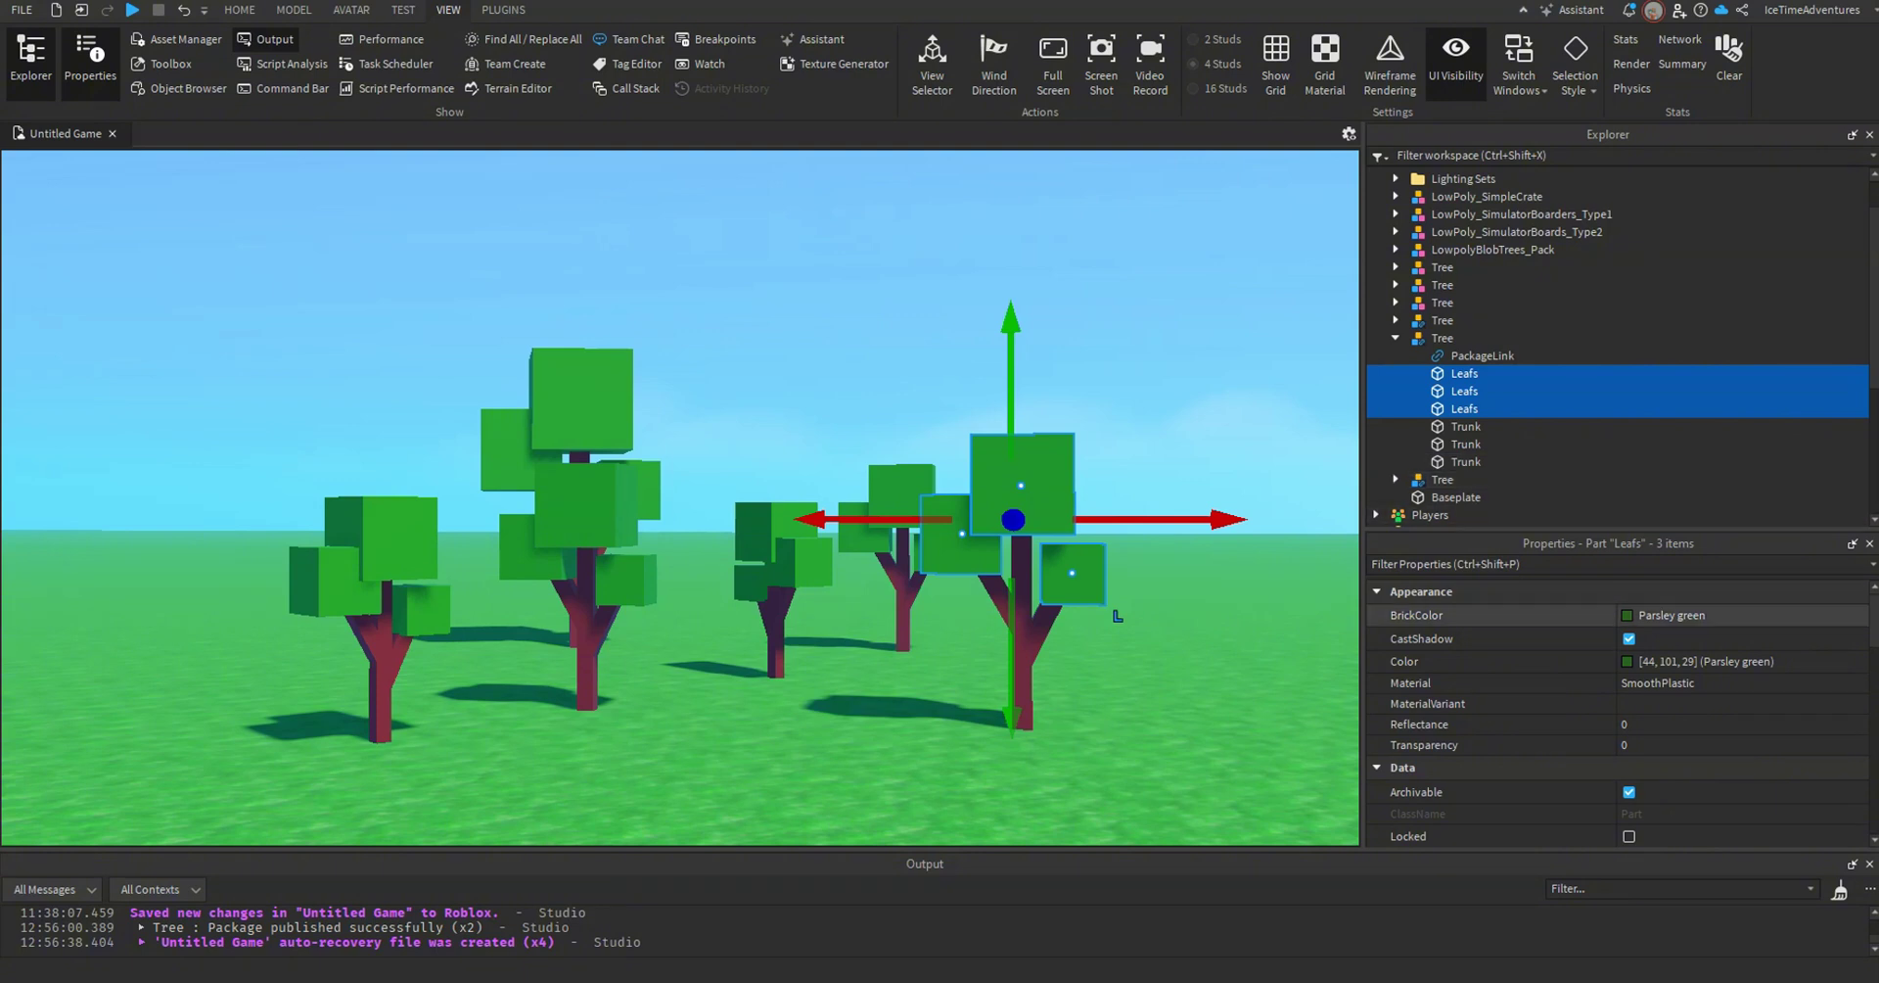
left_click(1672, 614)
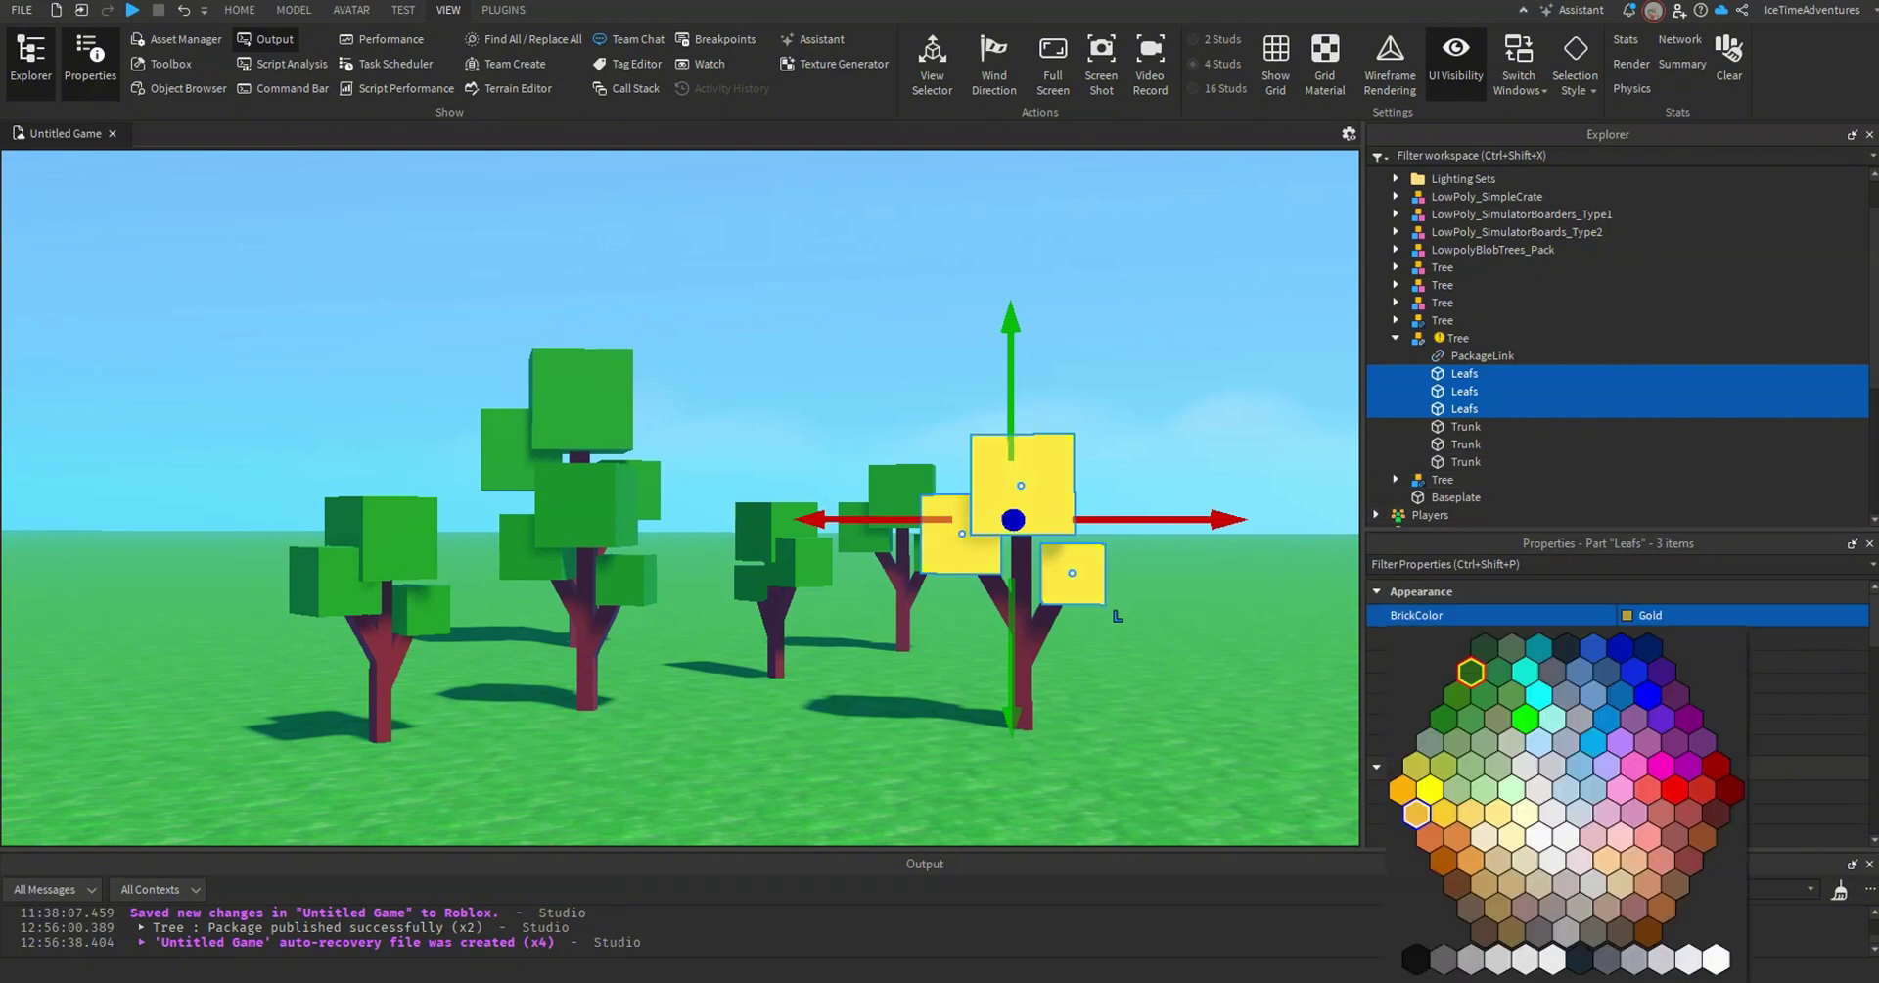
left_click(1402, 789)
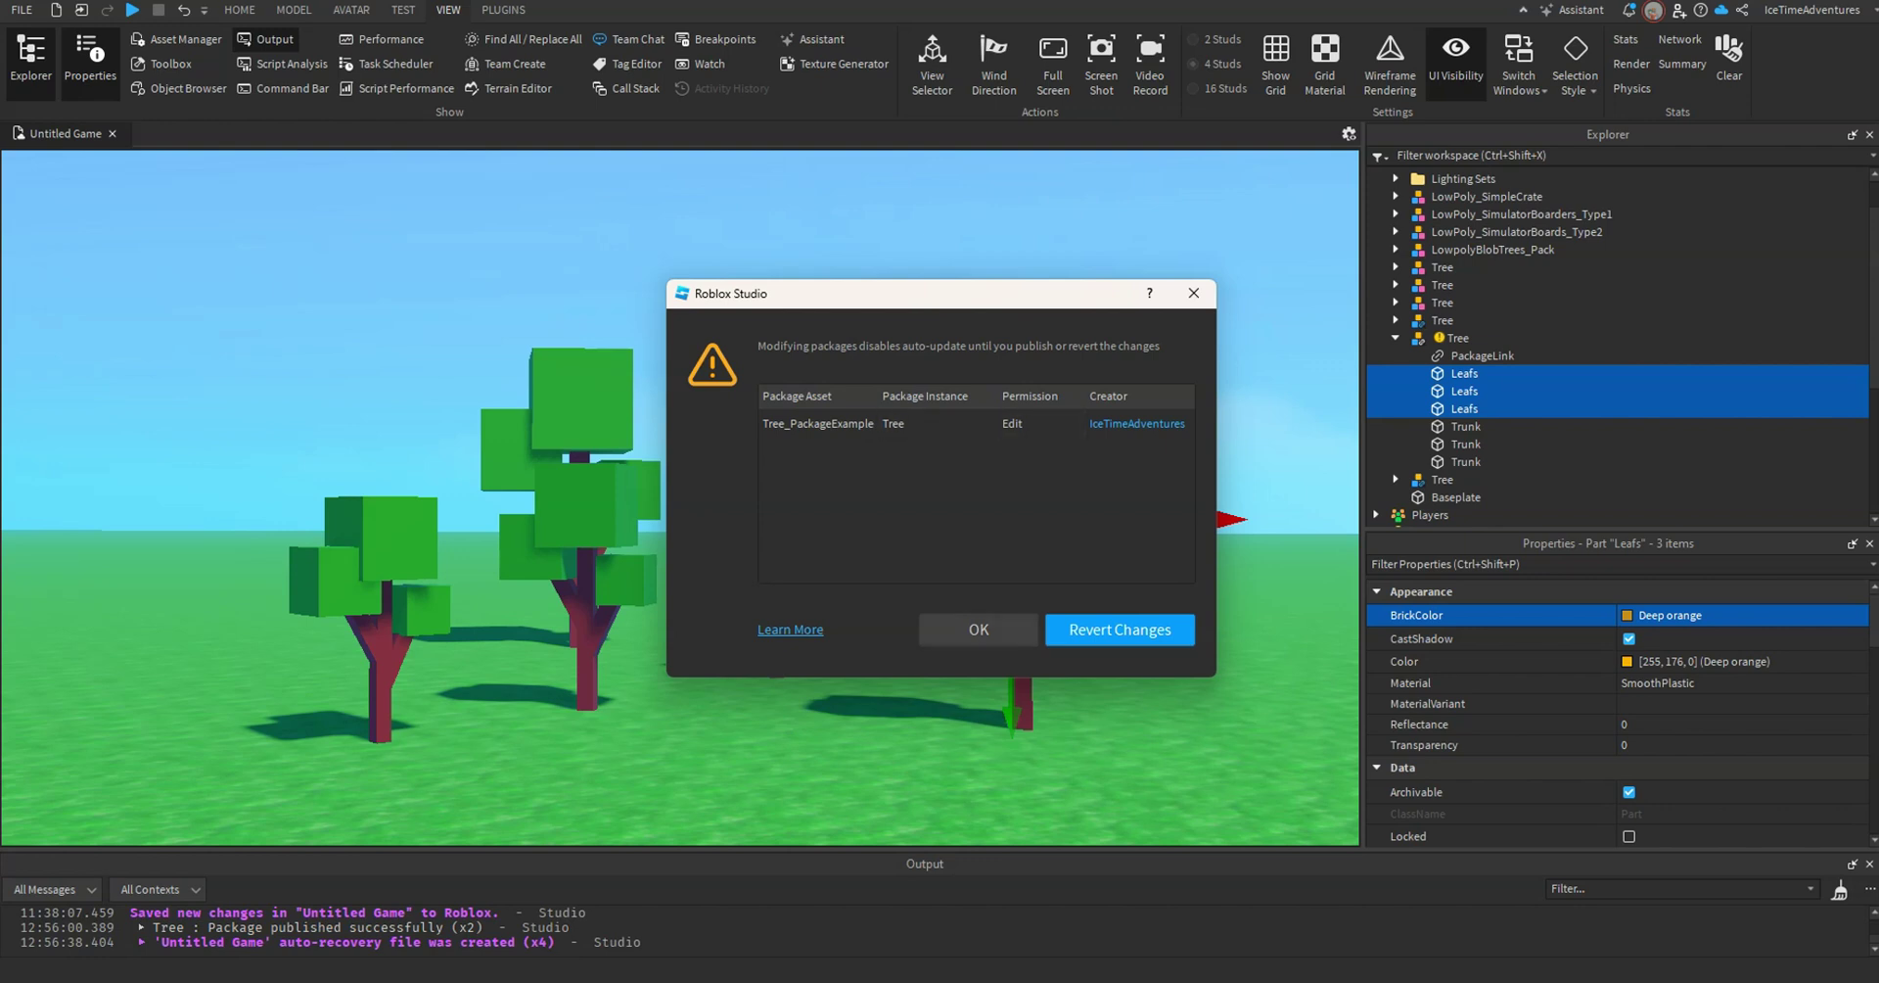
Dismiss the package modification warning and select the Tree model.
left_click(979, 629)
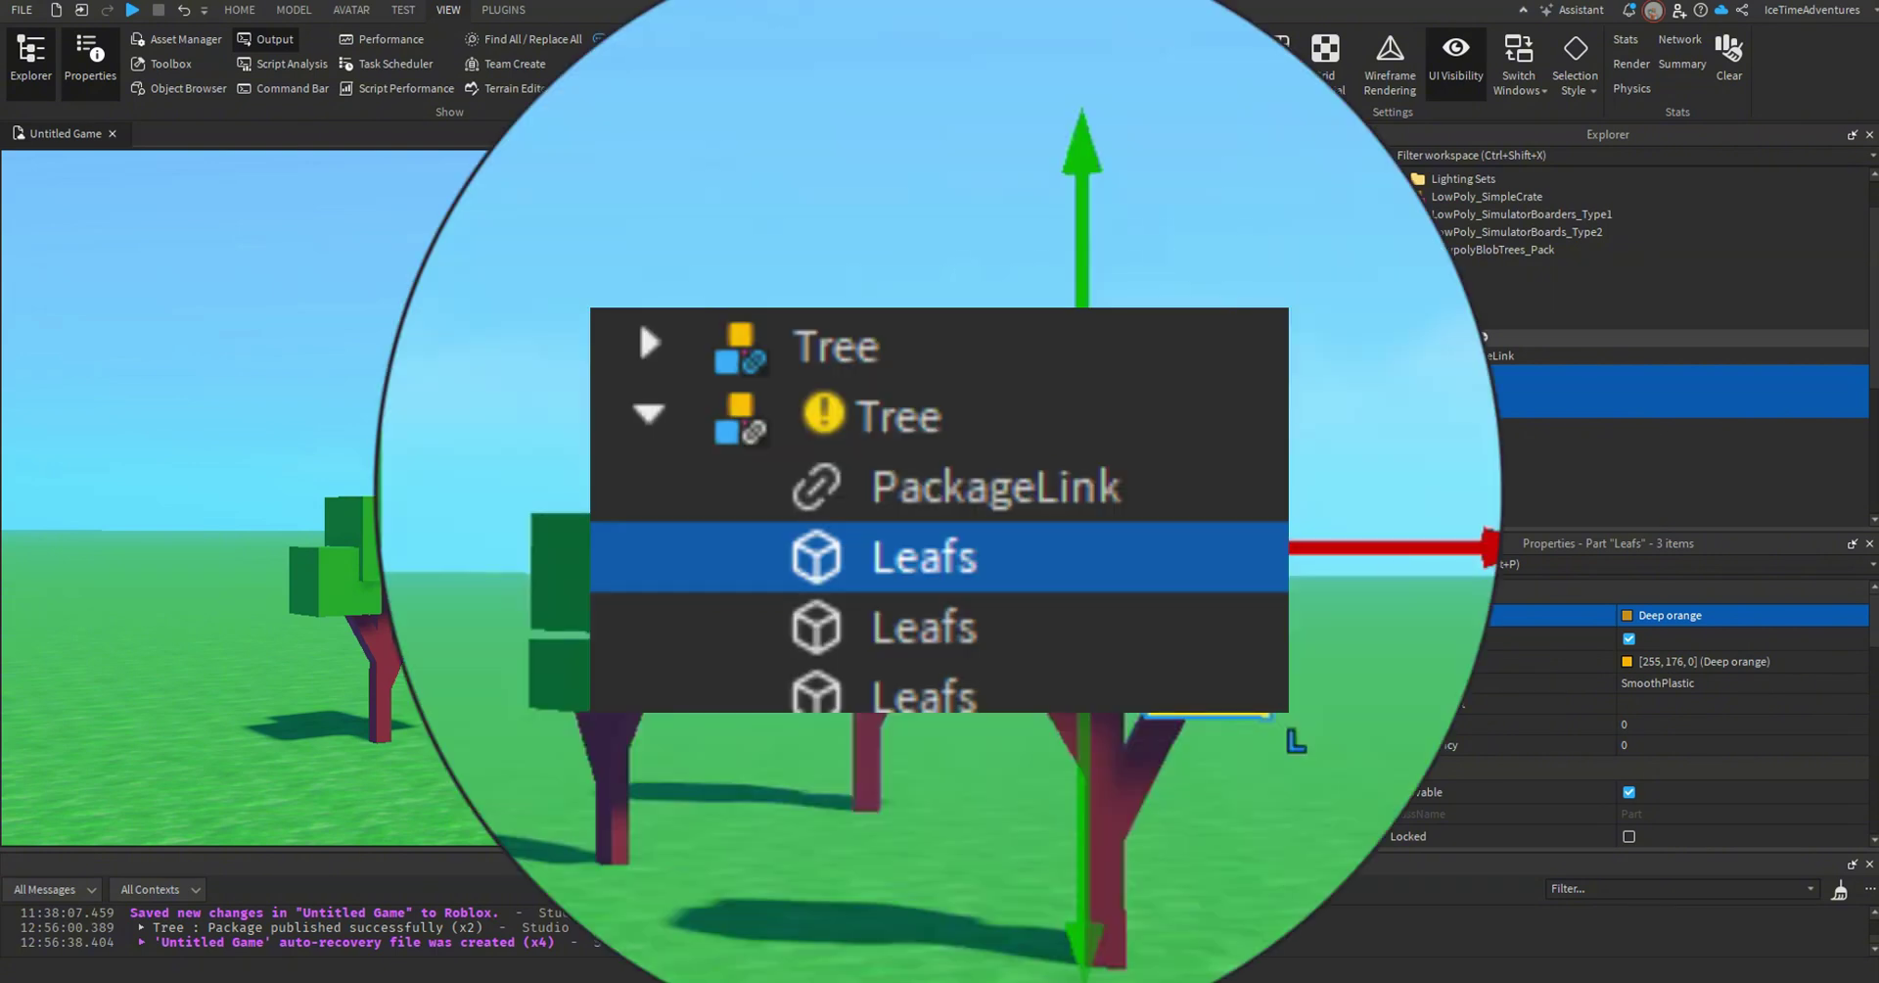
left_click(1458, 338)
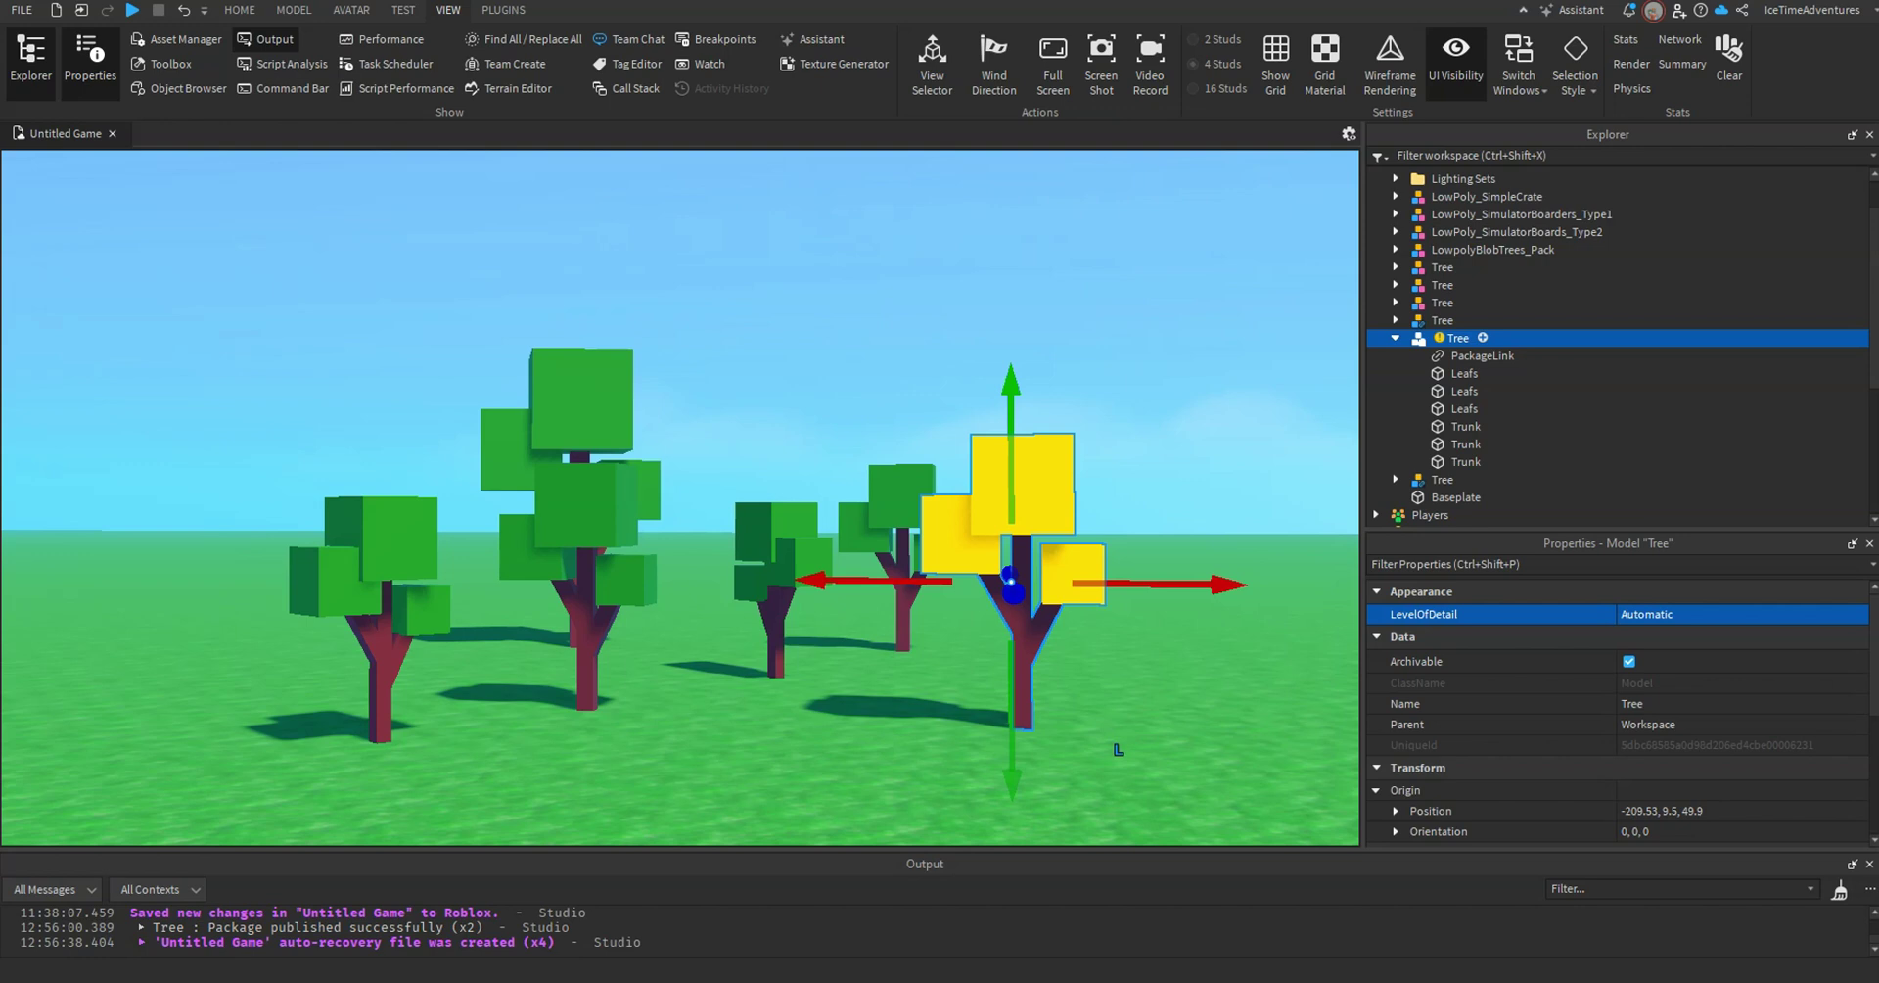
Publish the Deep orange leaf changes with Publish to Package on the Tree model.
right_click(1460, 338)
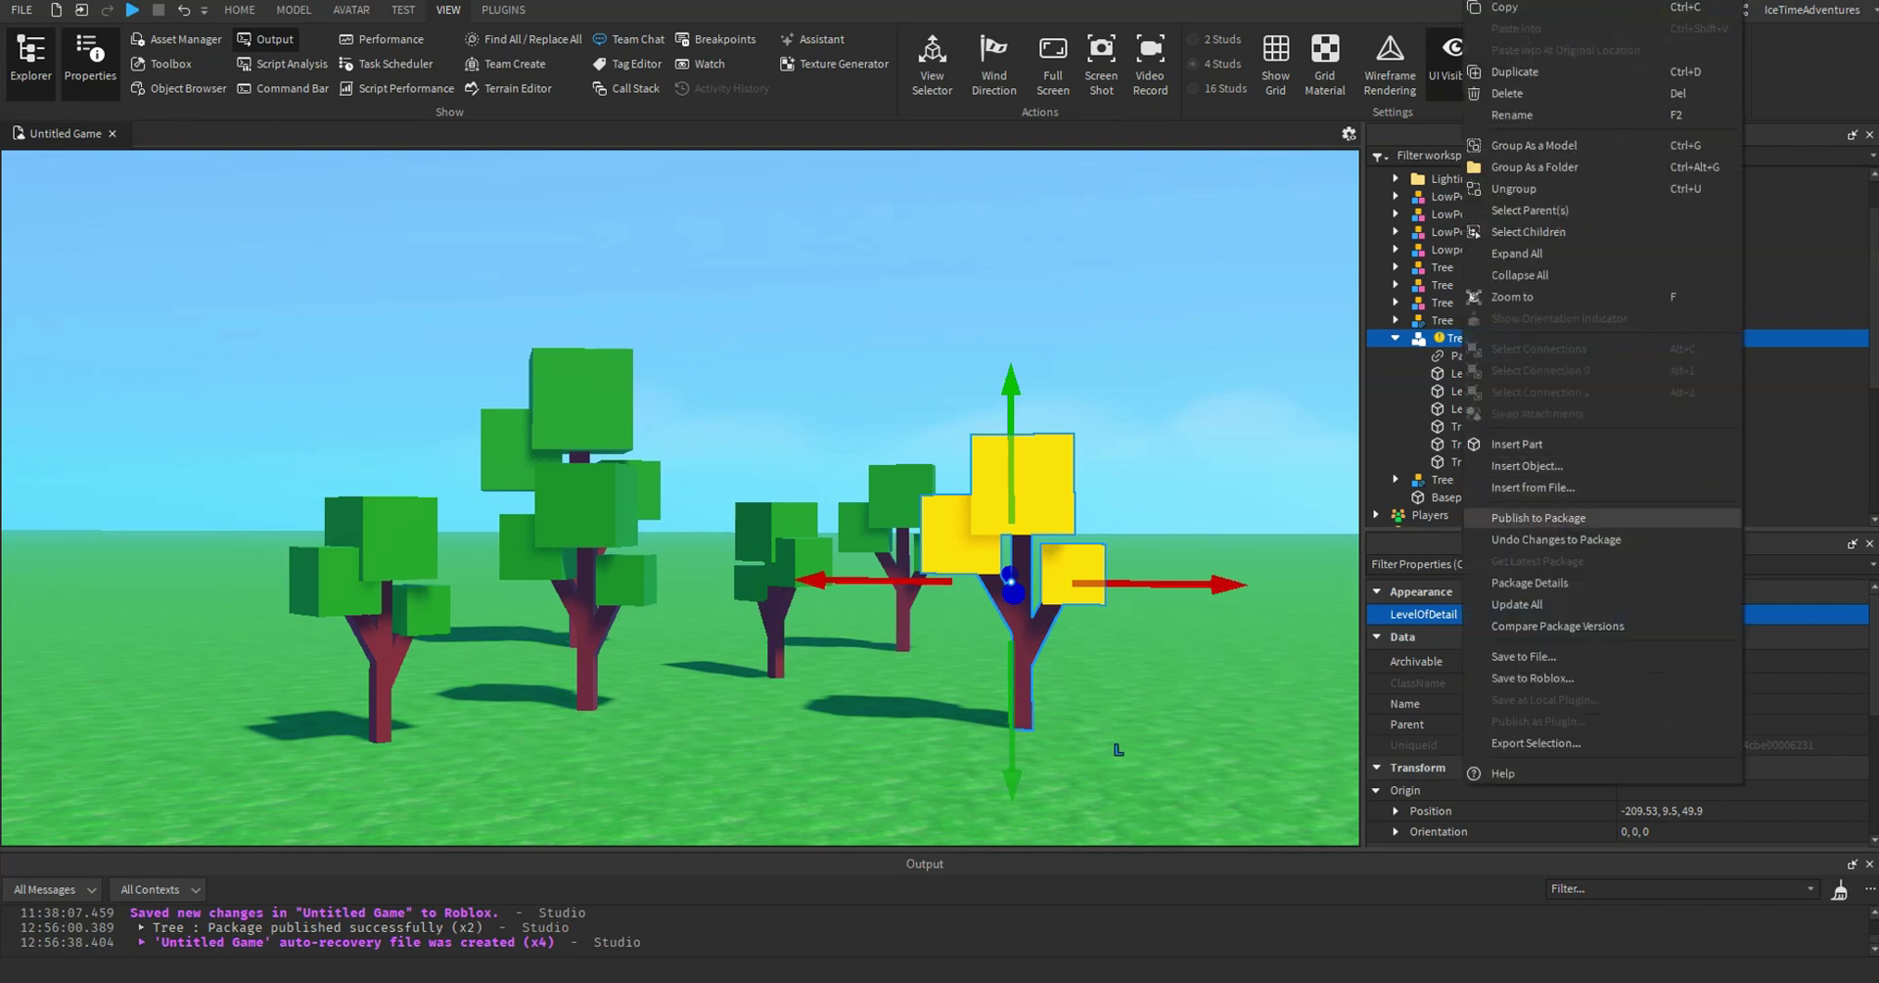
left_click(1539, 516)
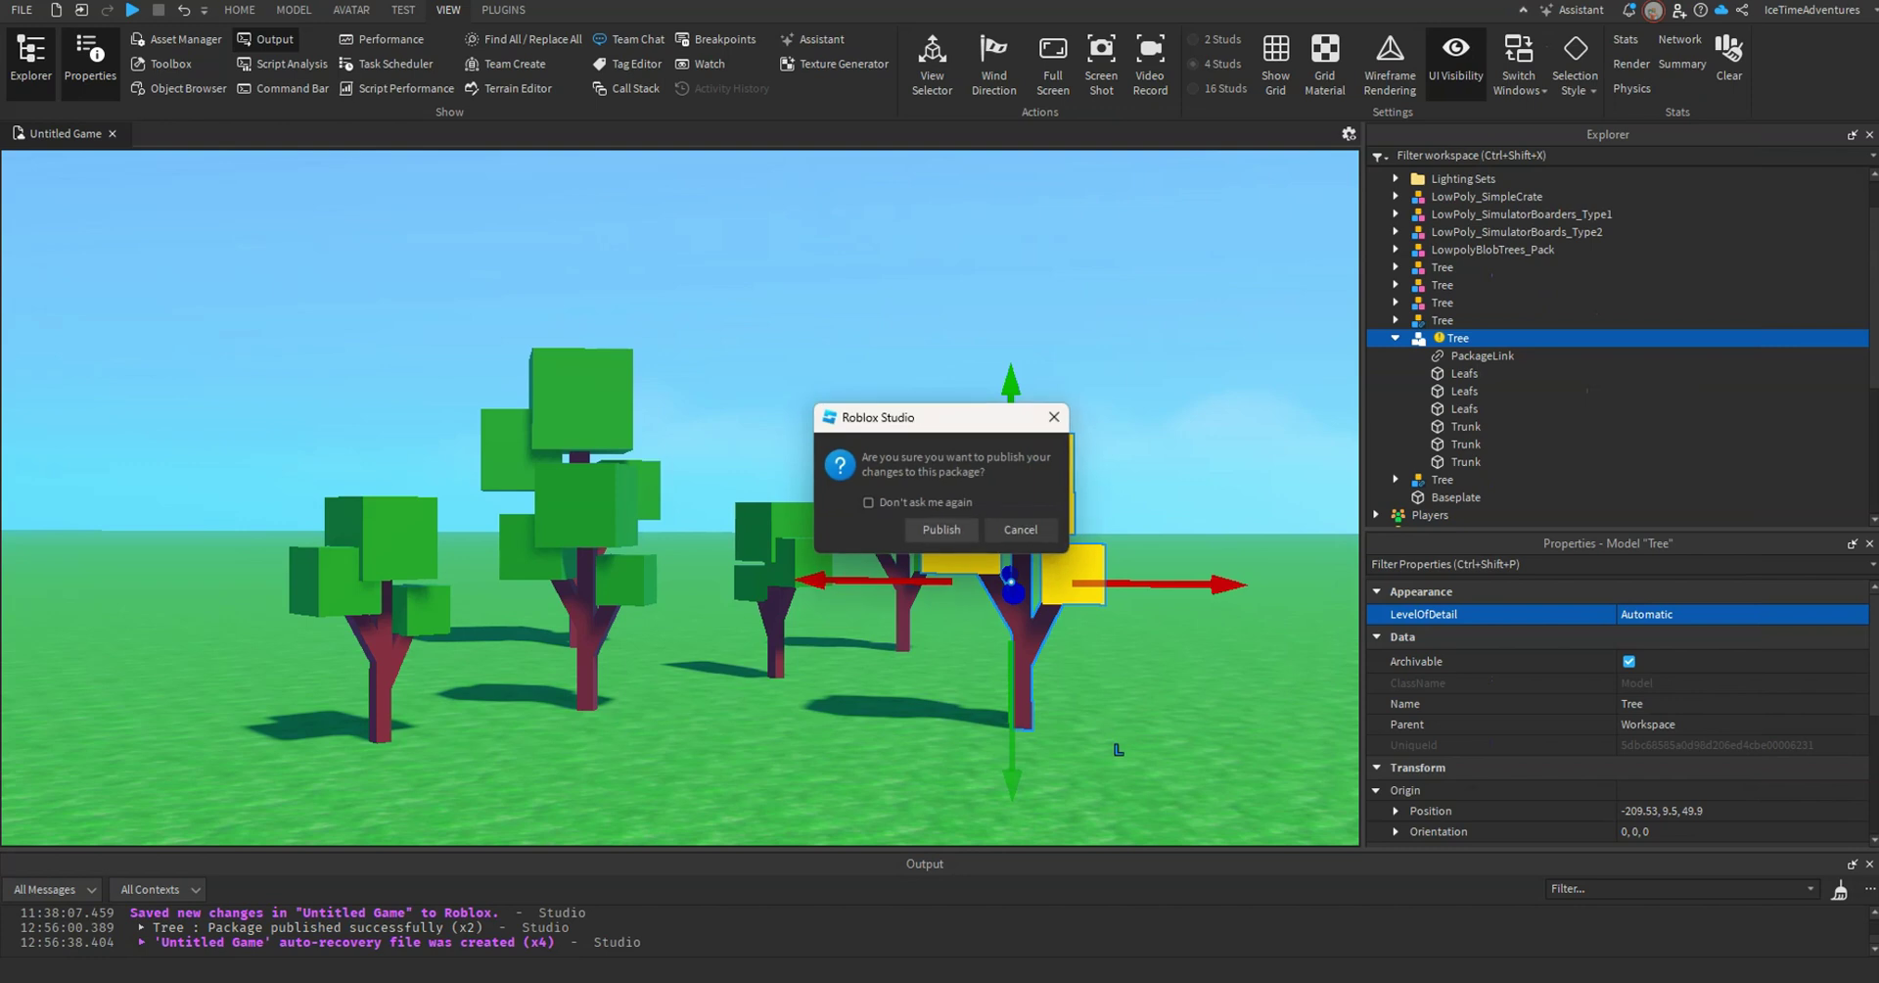
key("Return")
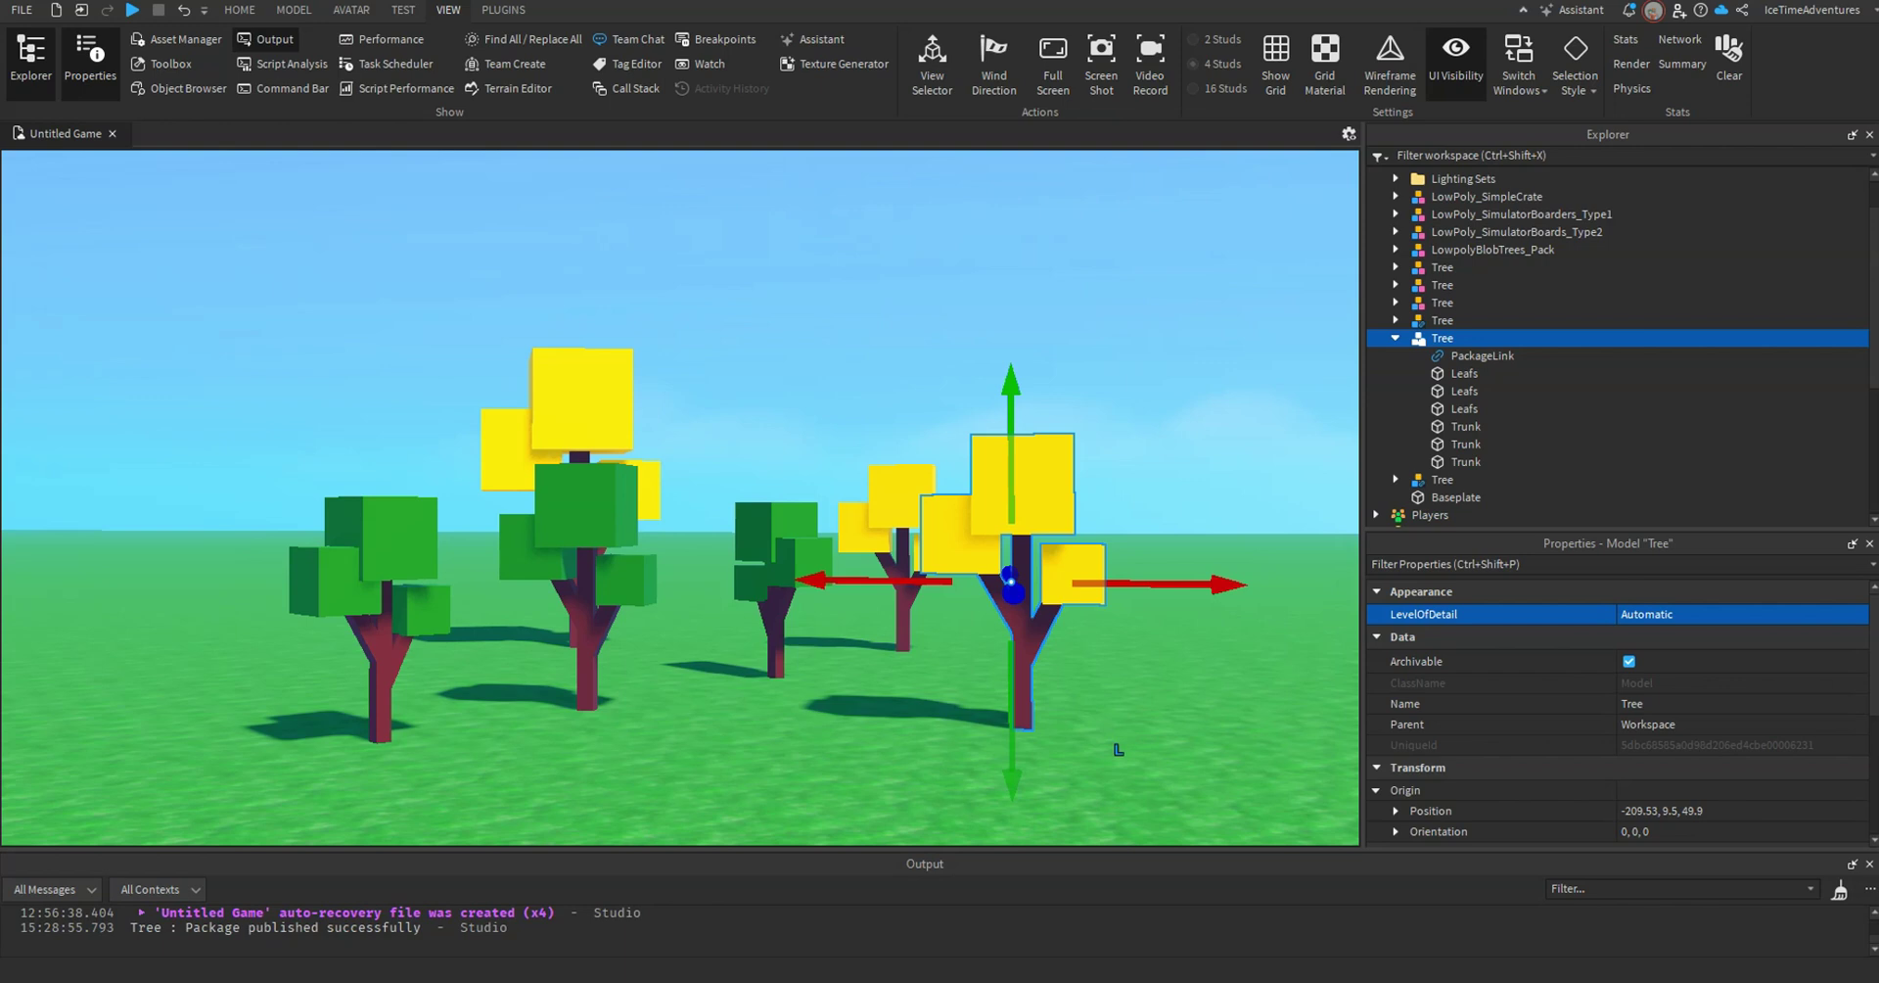
left_click(1117, 748)
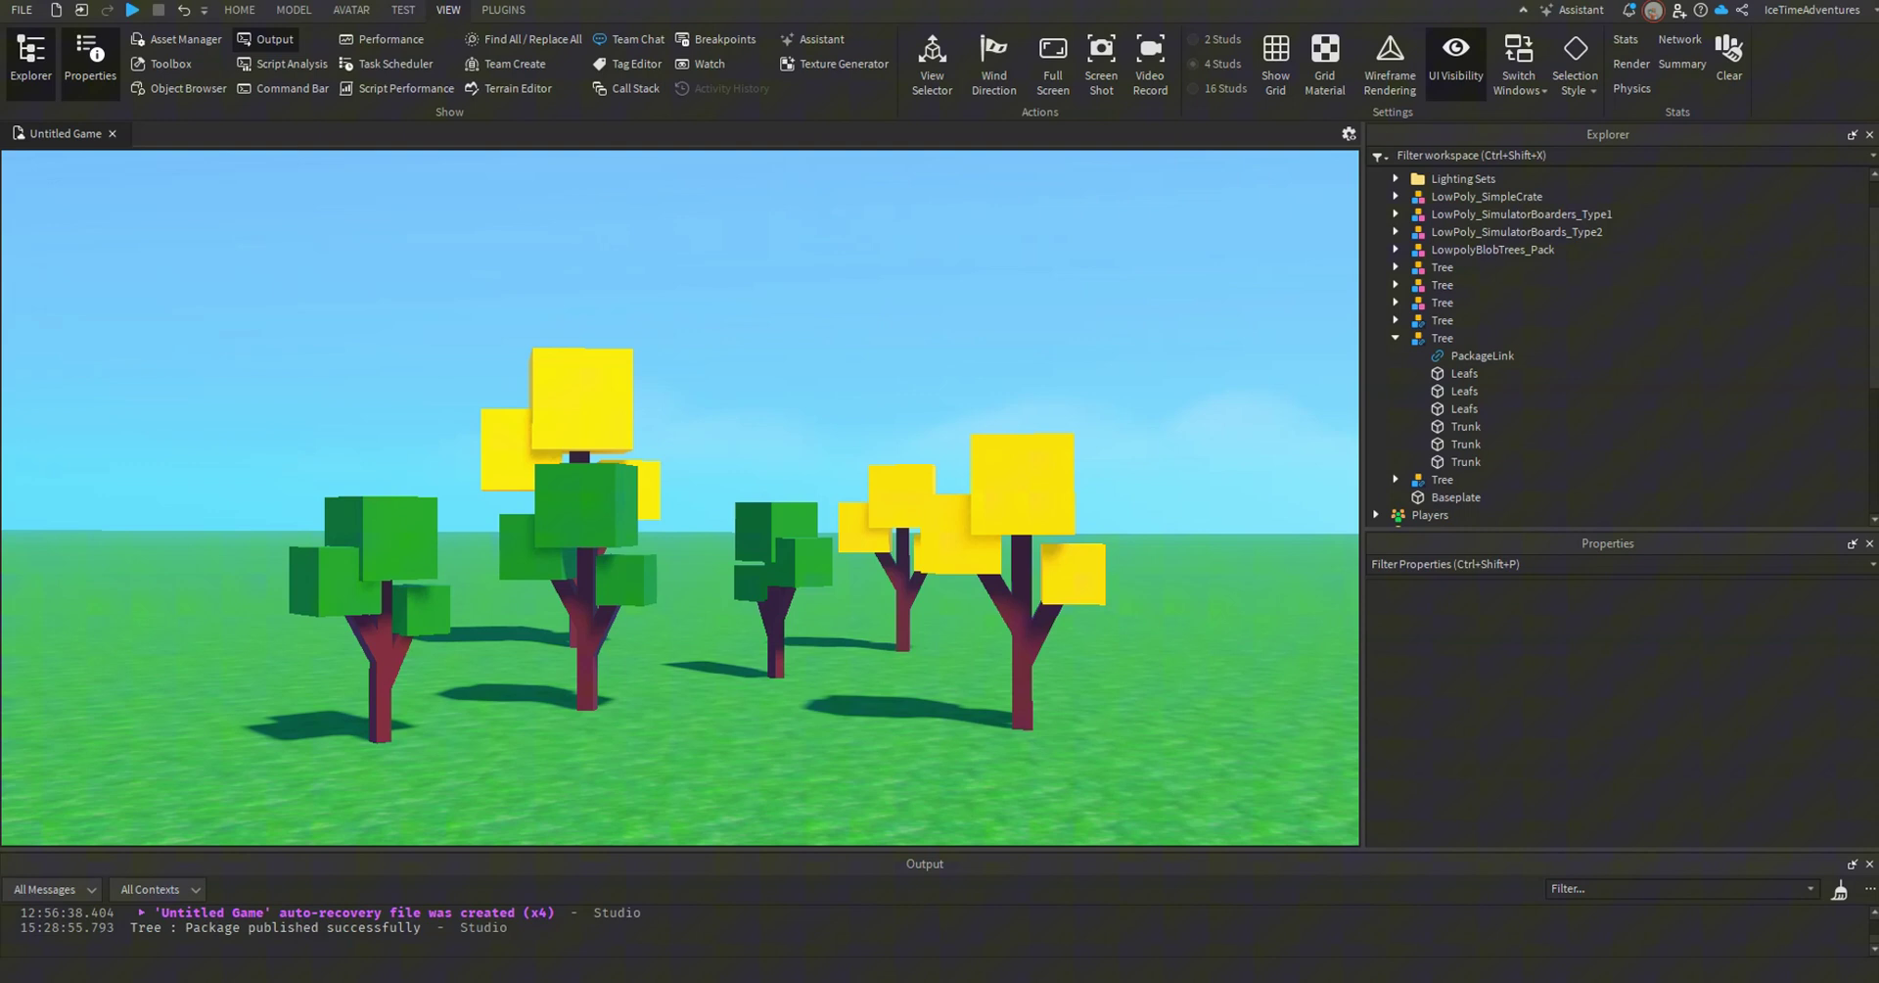
key("w")
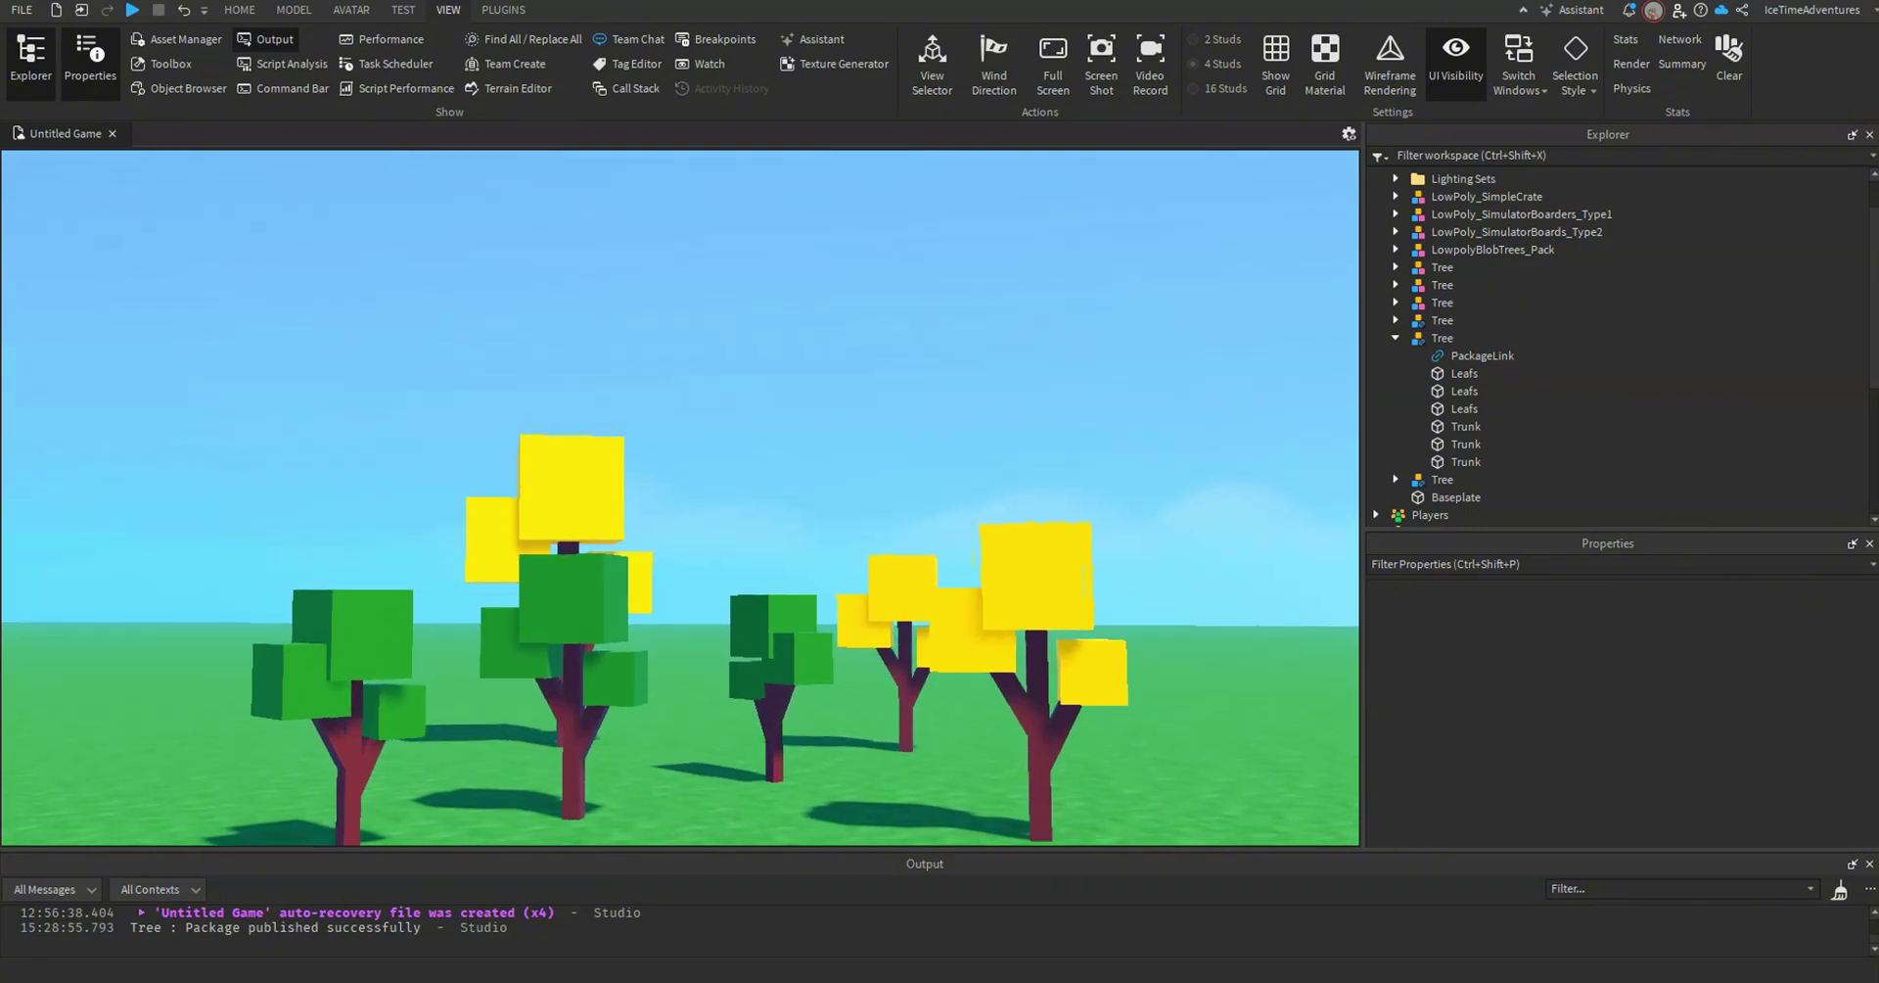
Select the leftmost tree and start renaming it Tree2 in Explorer.
left_click(411, 676)
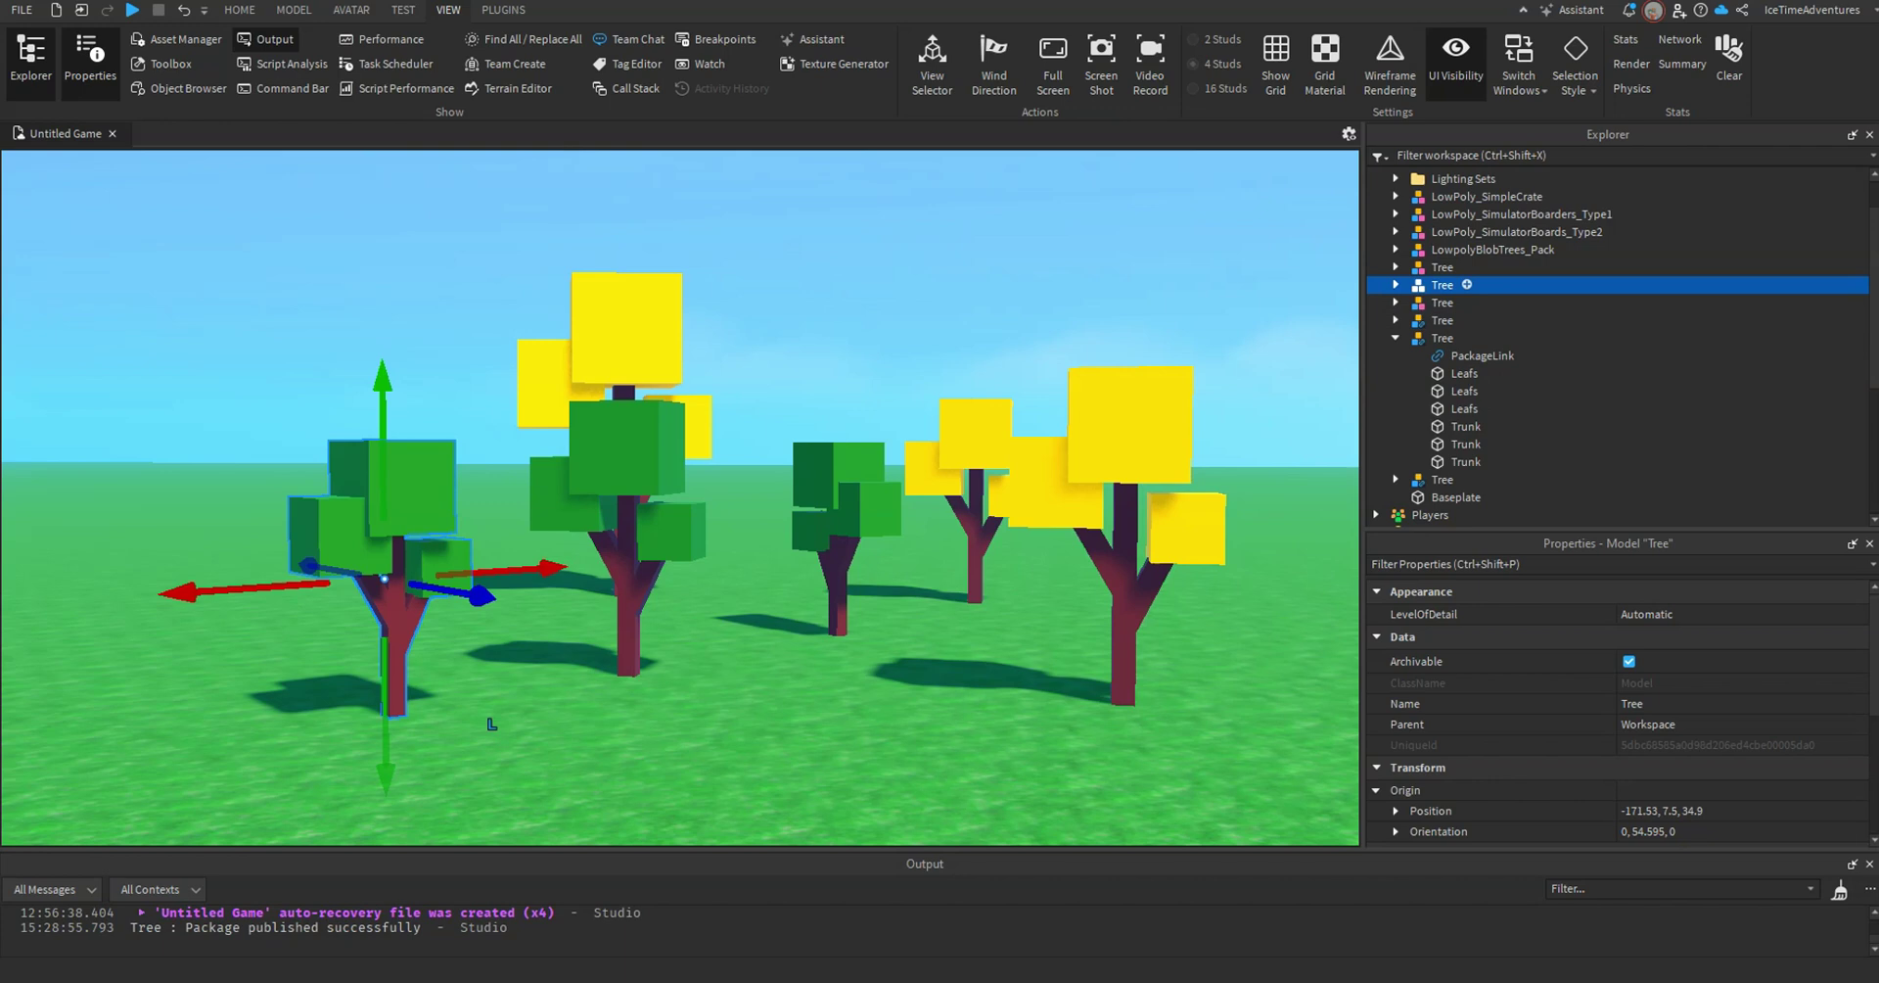
left_click(1395, 285)
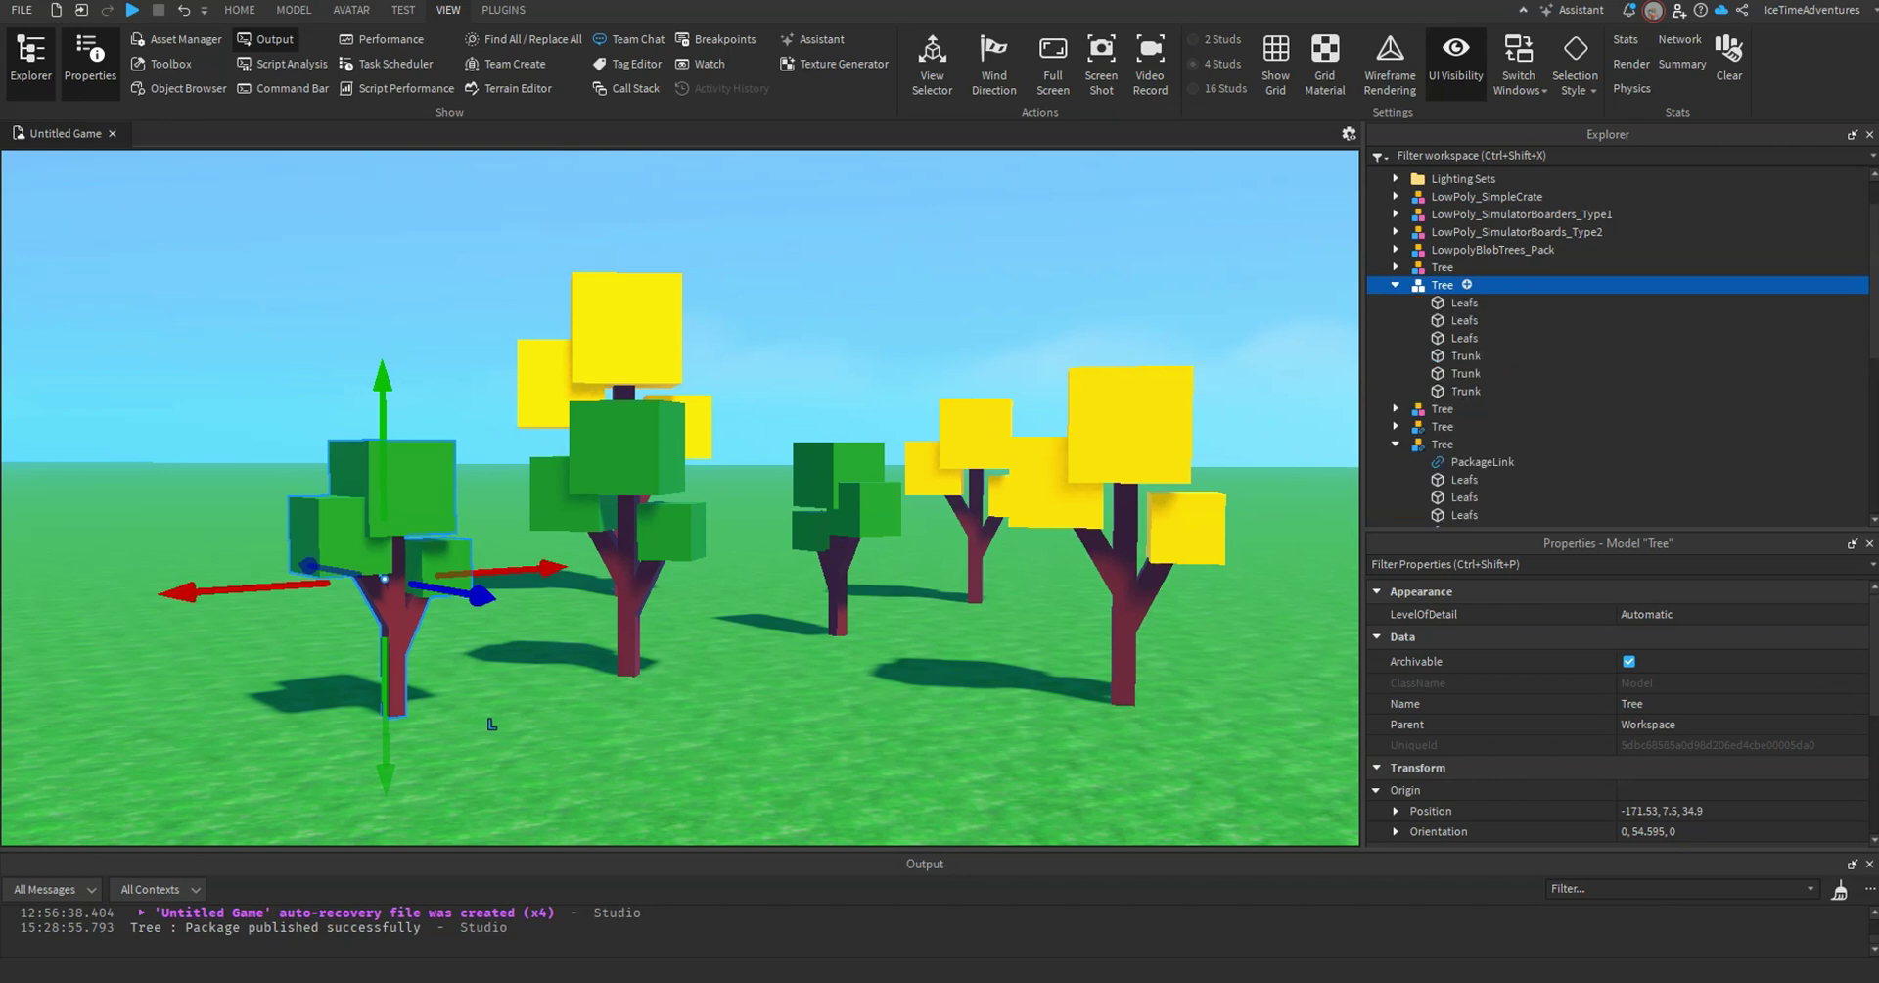
left_click(1395, 285)
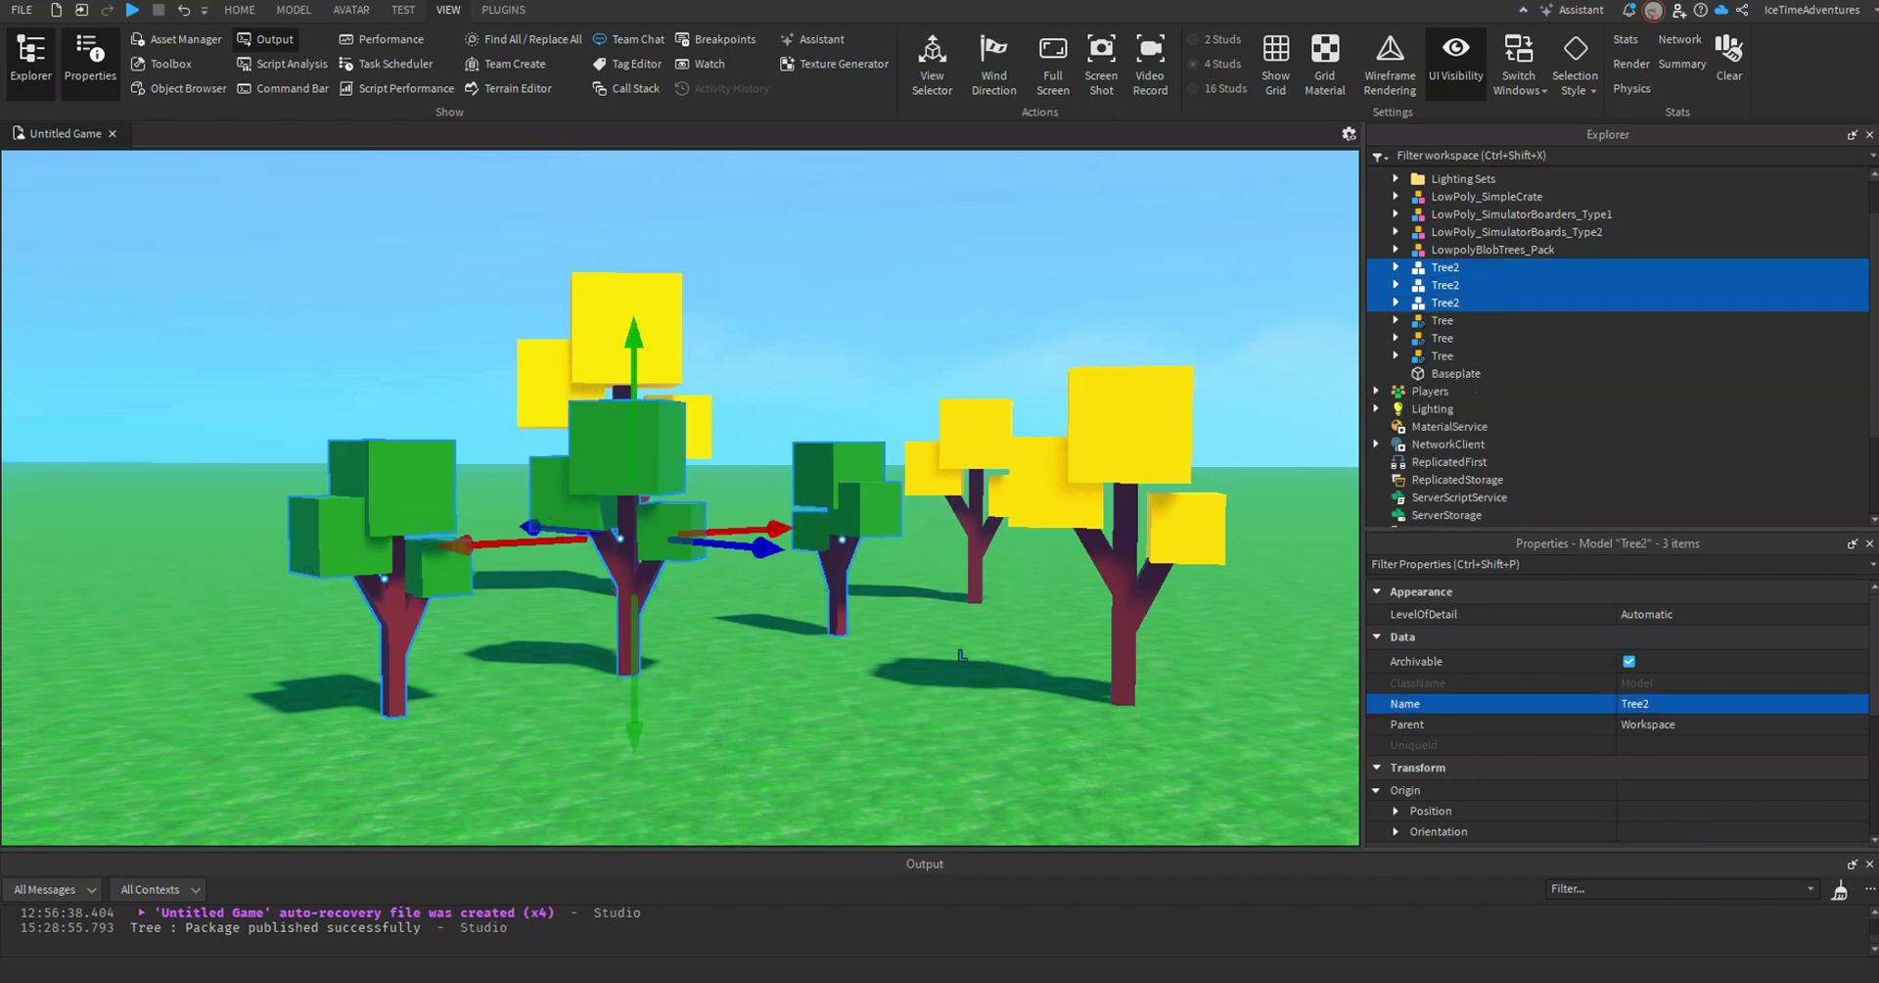
double_click(1447, 267)
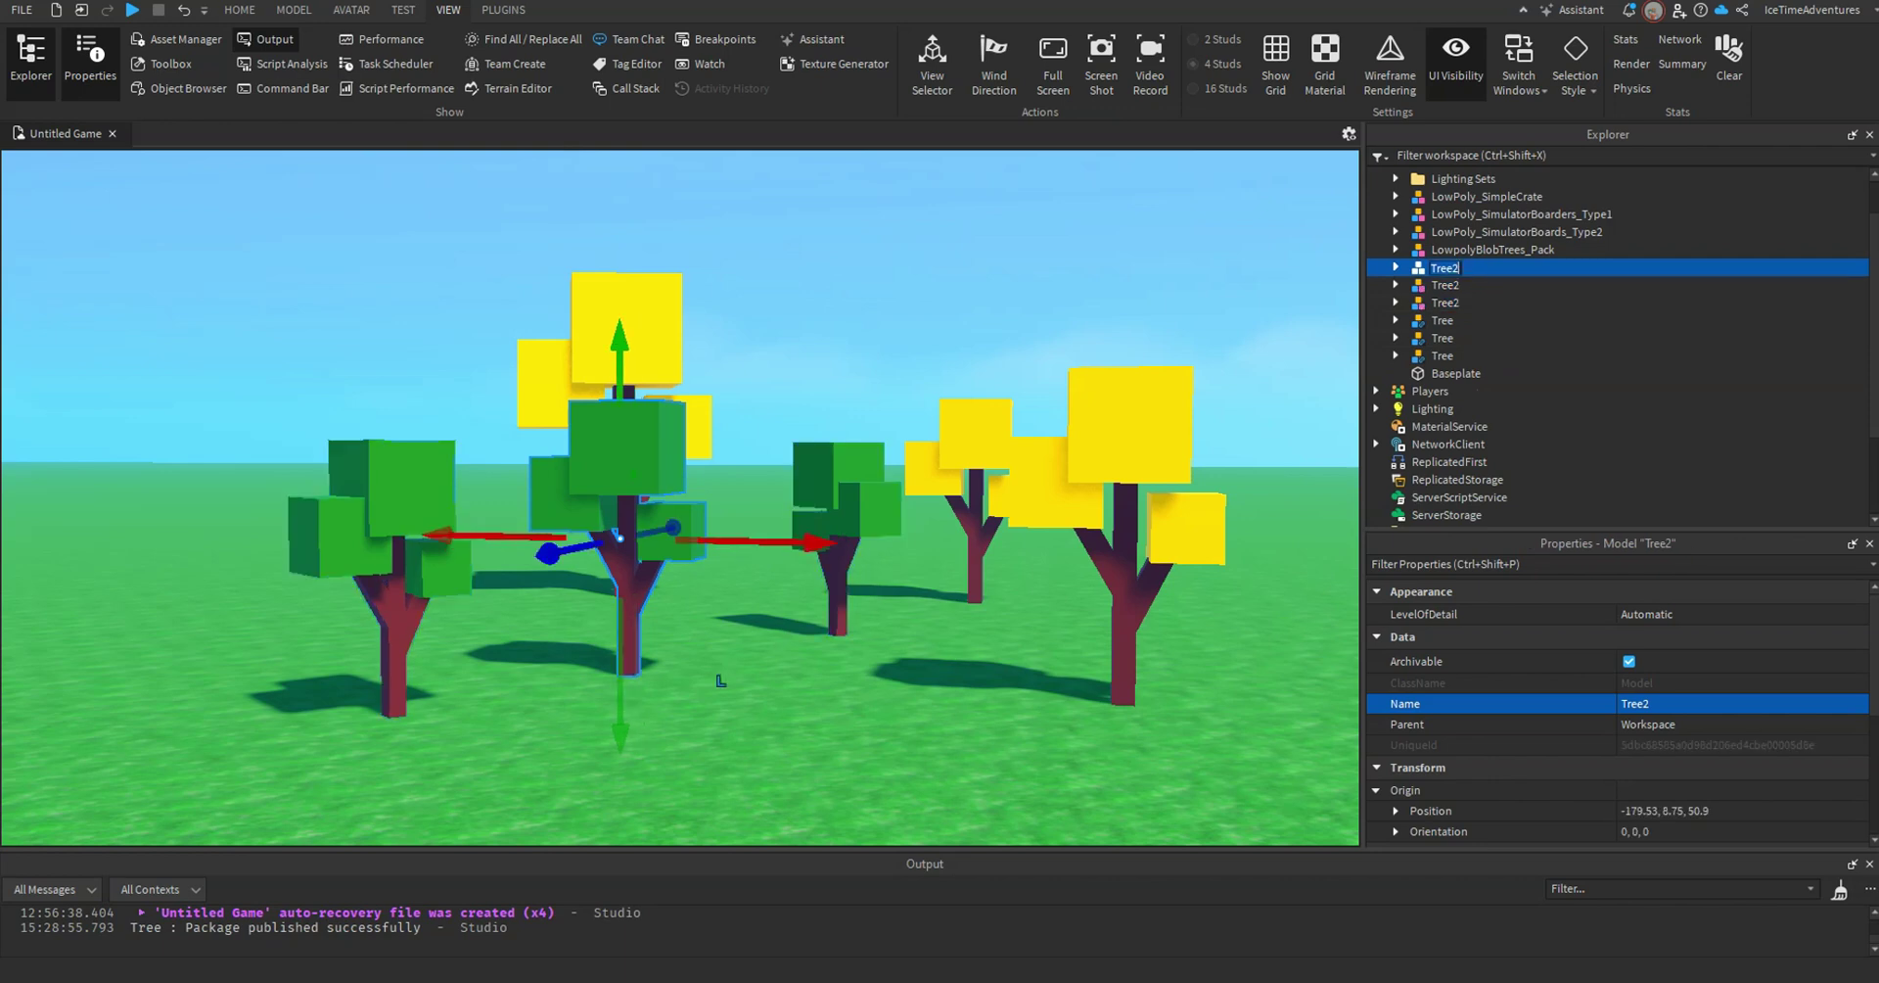
key("ctrl+i")
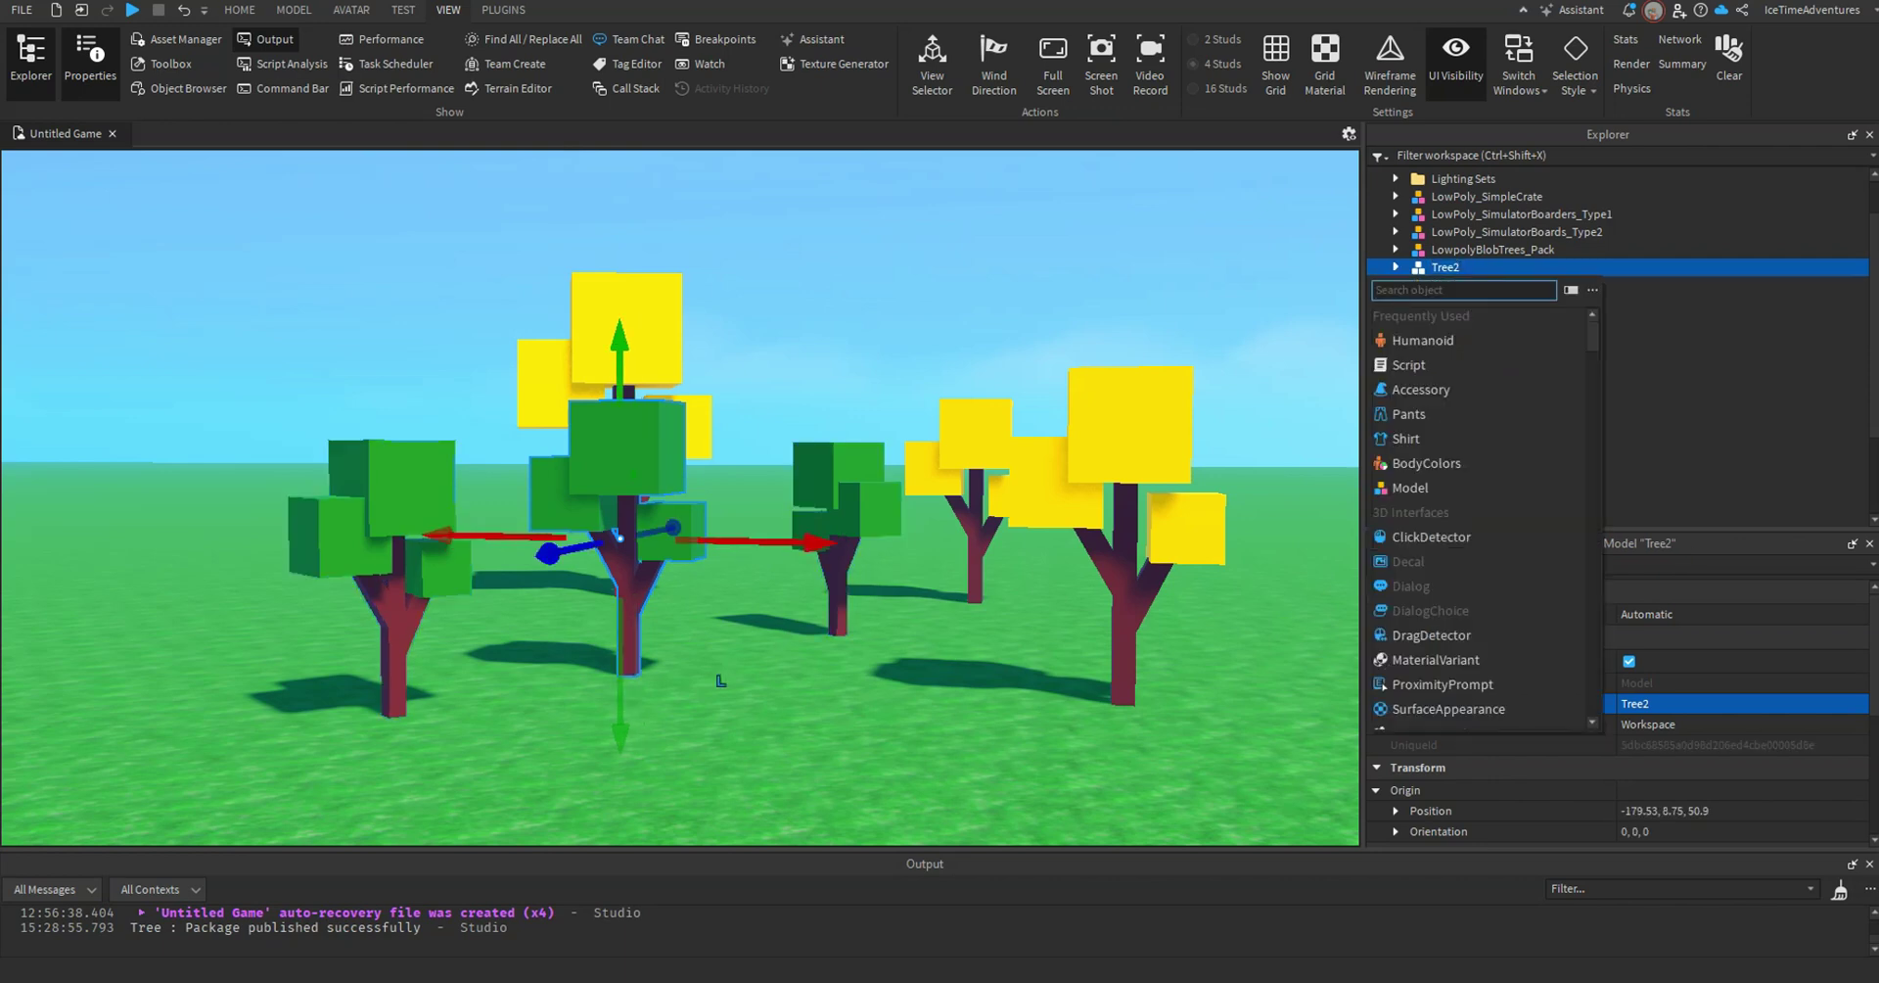
Convert the Tree2 model into a new package titled Tree2 with ownership Me.
key("Escape")
right_click(1446, 267)
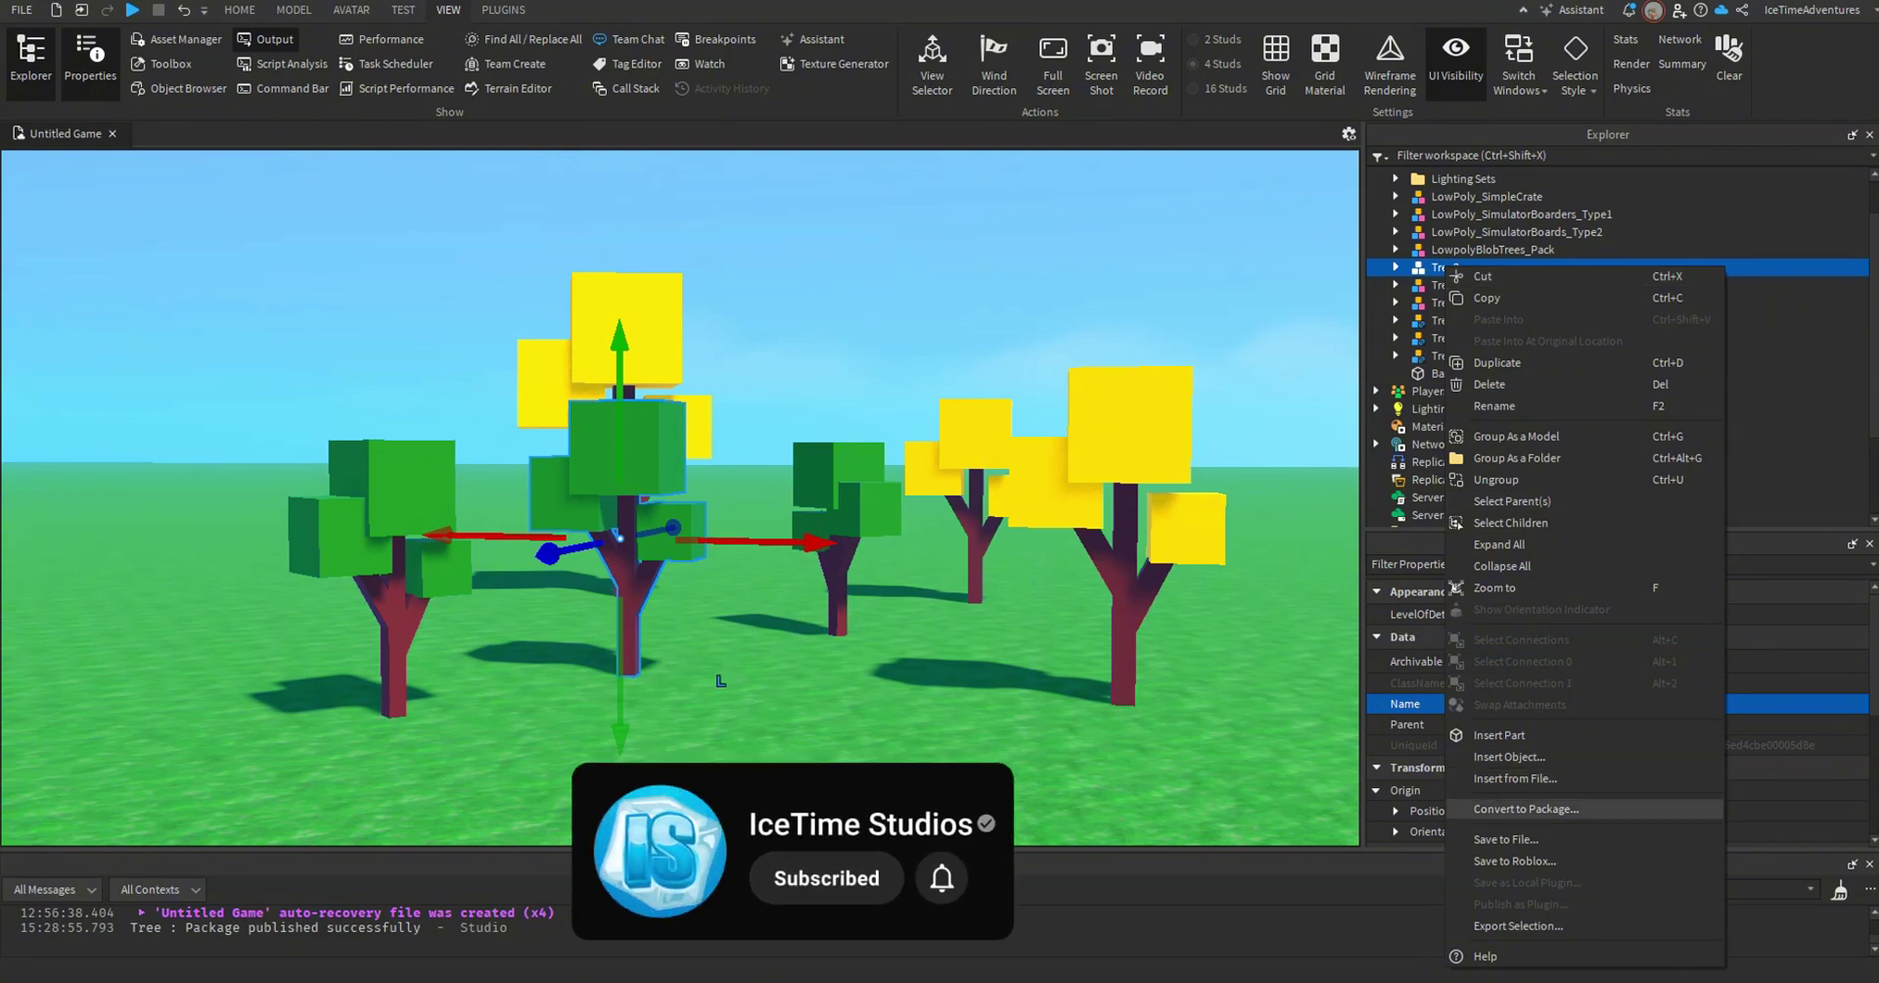
left_click(1526, 809)
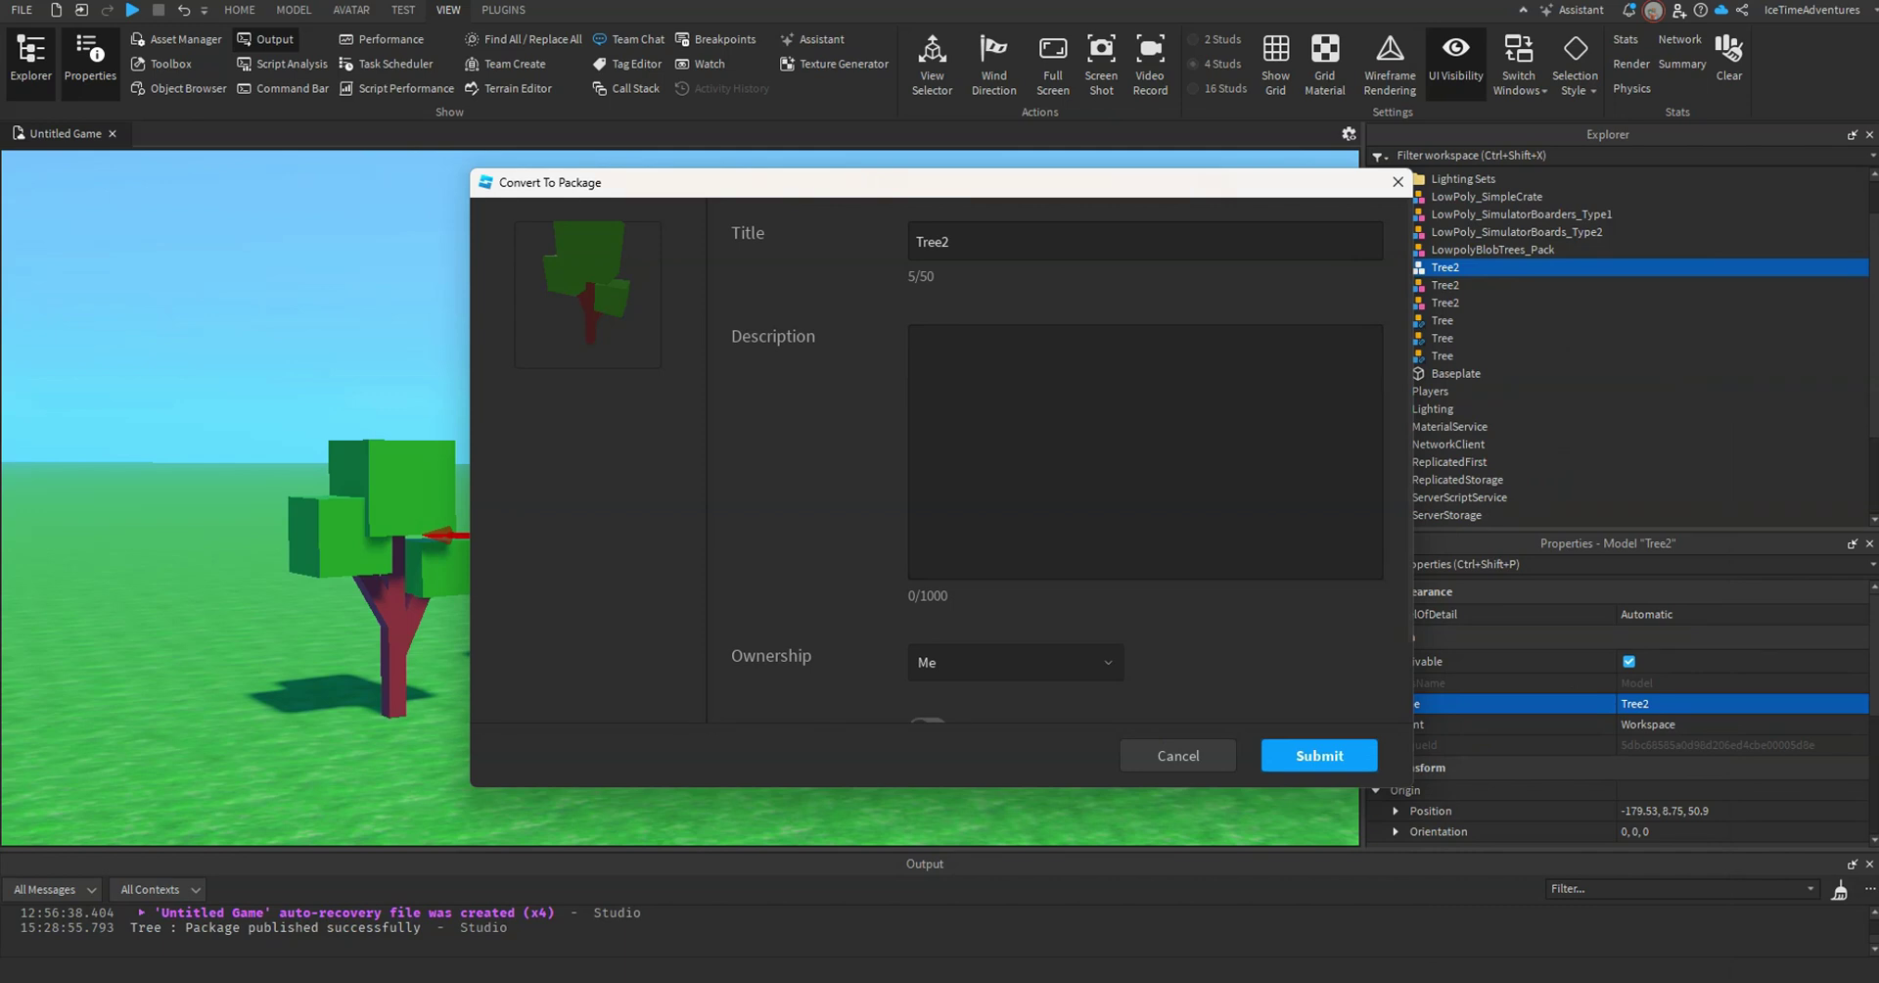
scroll(1057, 470, "down", 2)
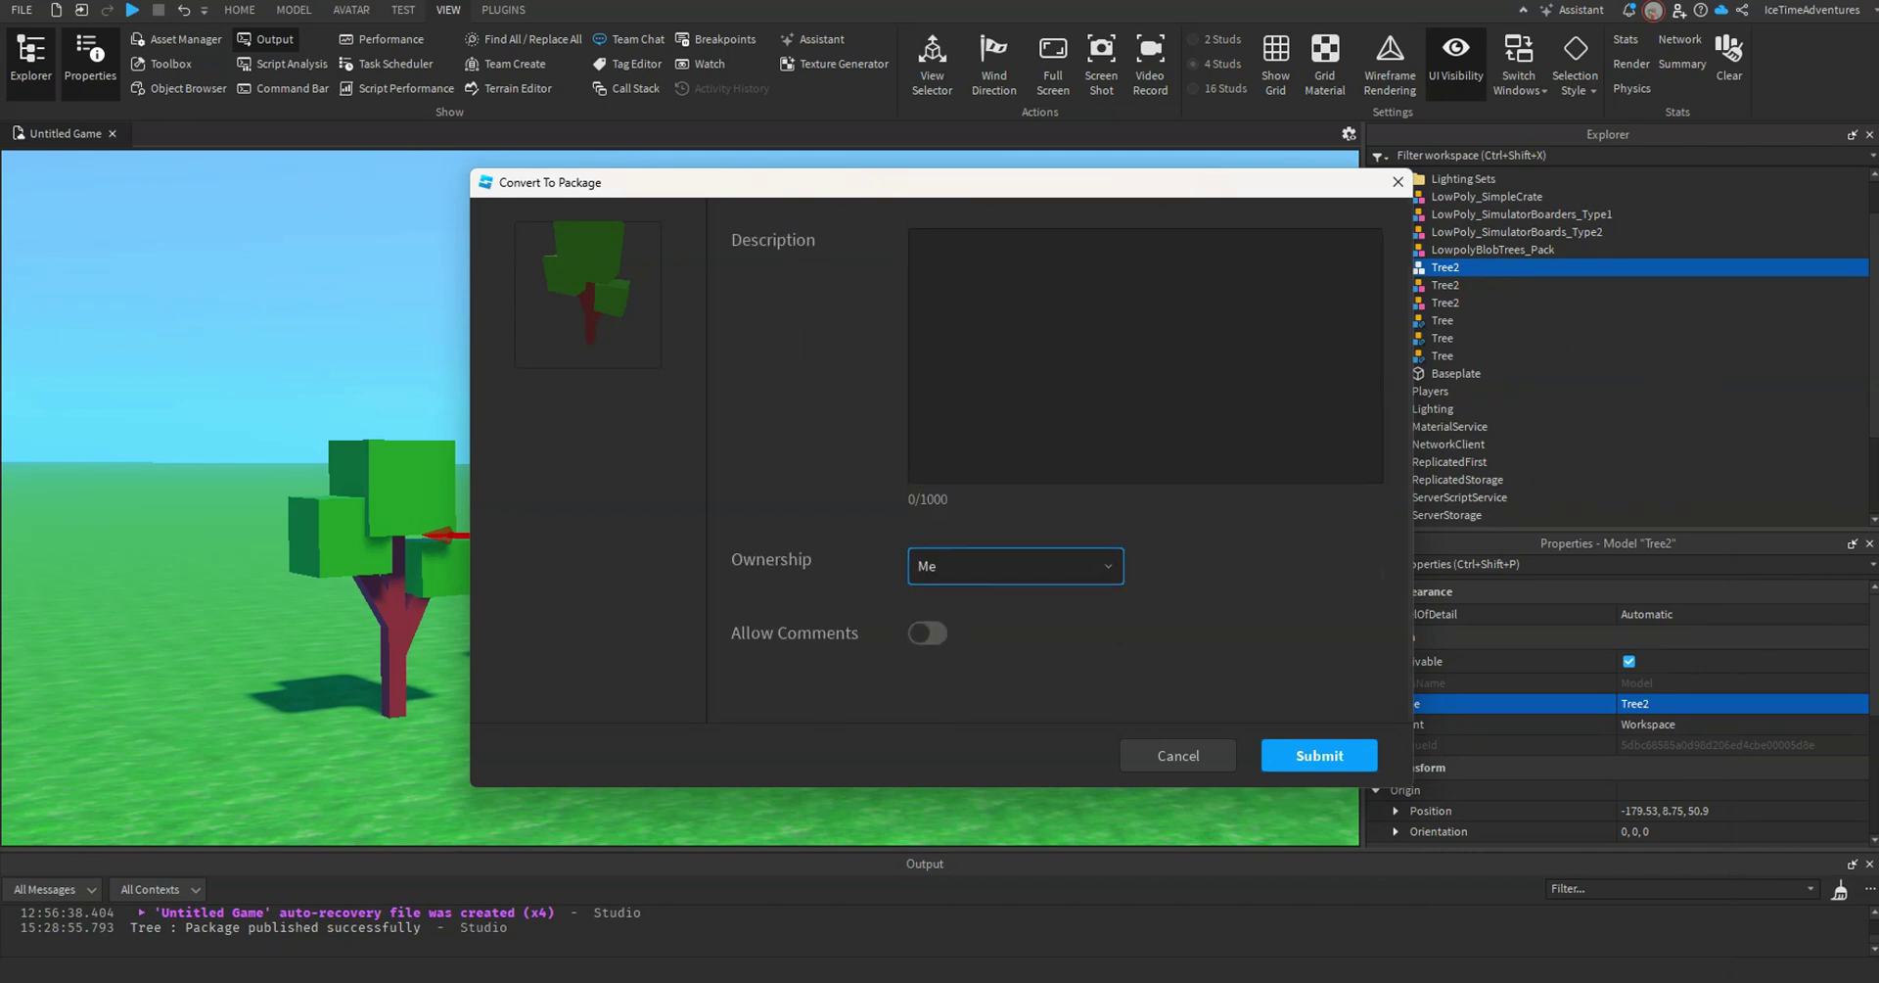
scroll(1057, 470, "up", 2)
scroll(1057, 470, "down", 2)
scroll(1057, 469, "up", 2)
scroll(1057, 470, "down", 2)
scroll(1047, 441, "up", 2)
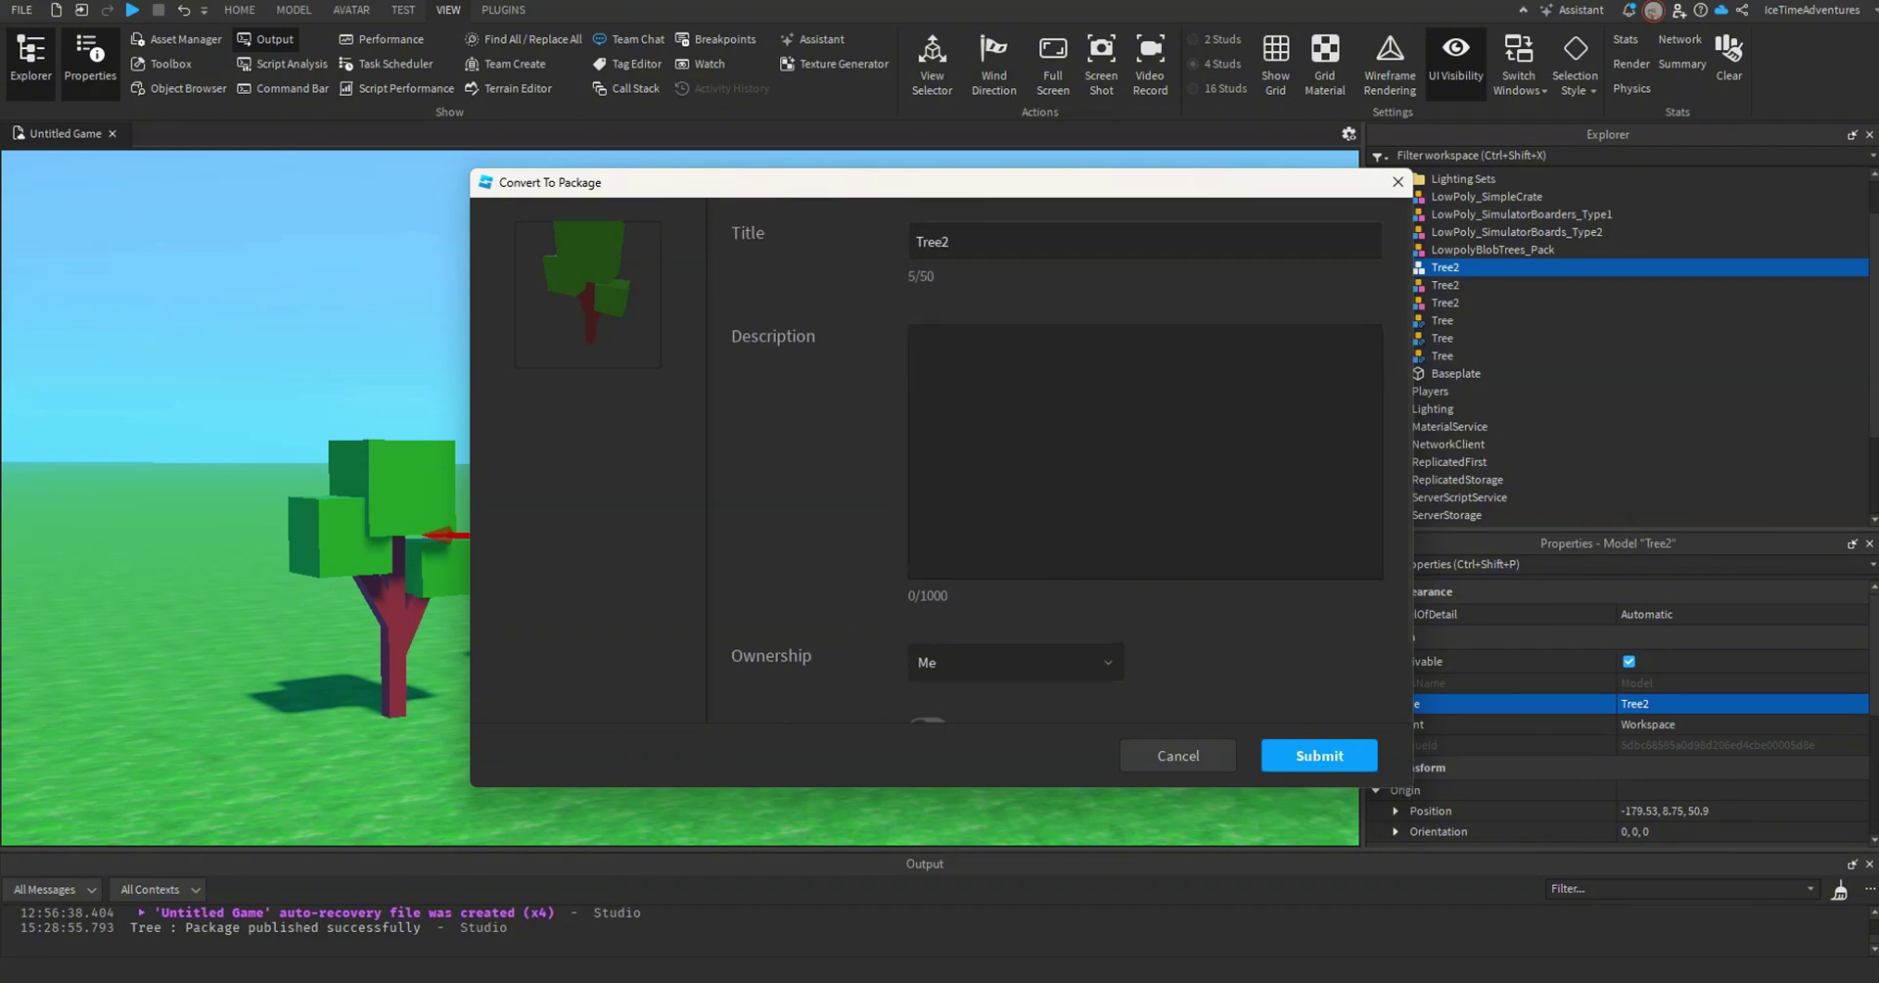
key("Return")
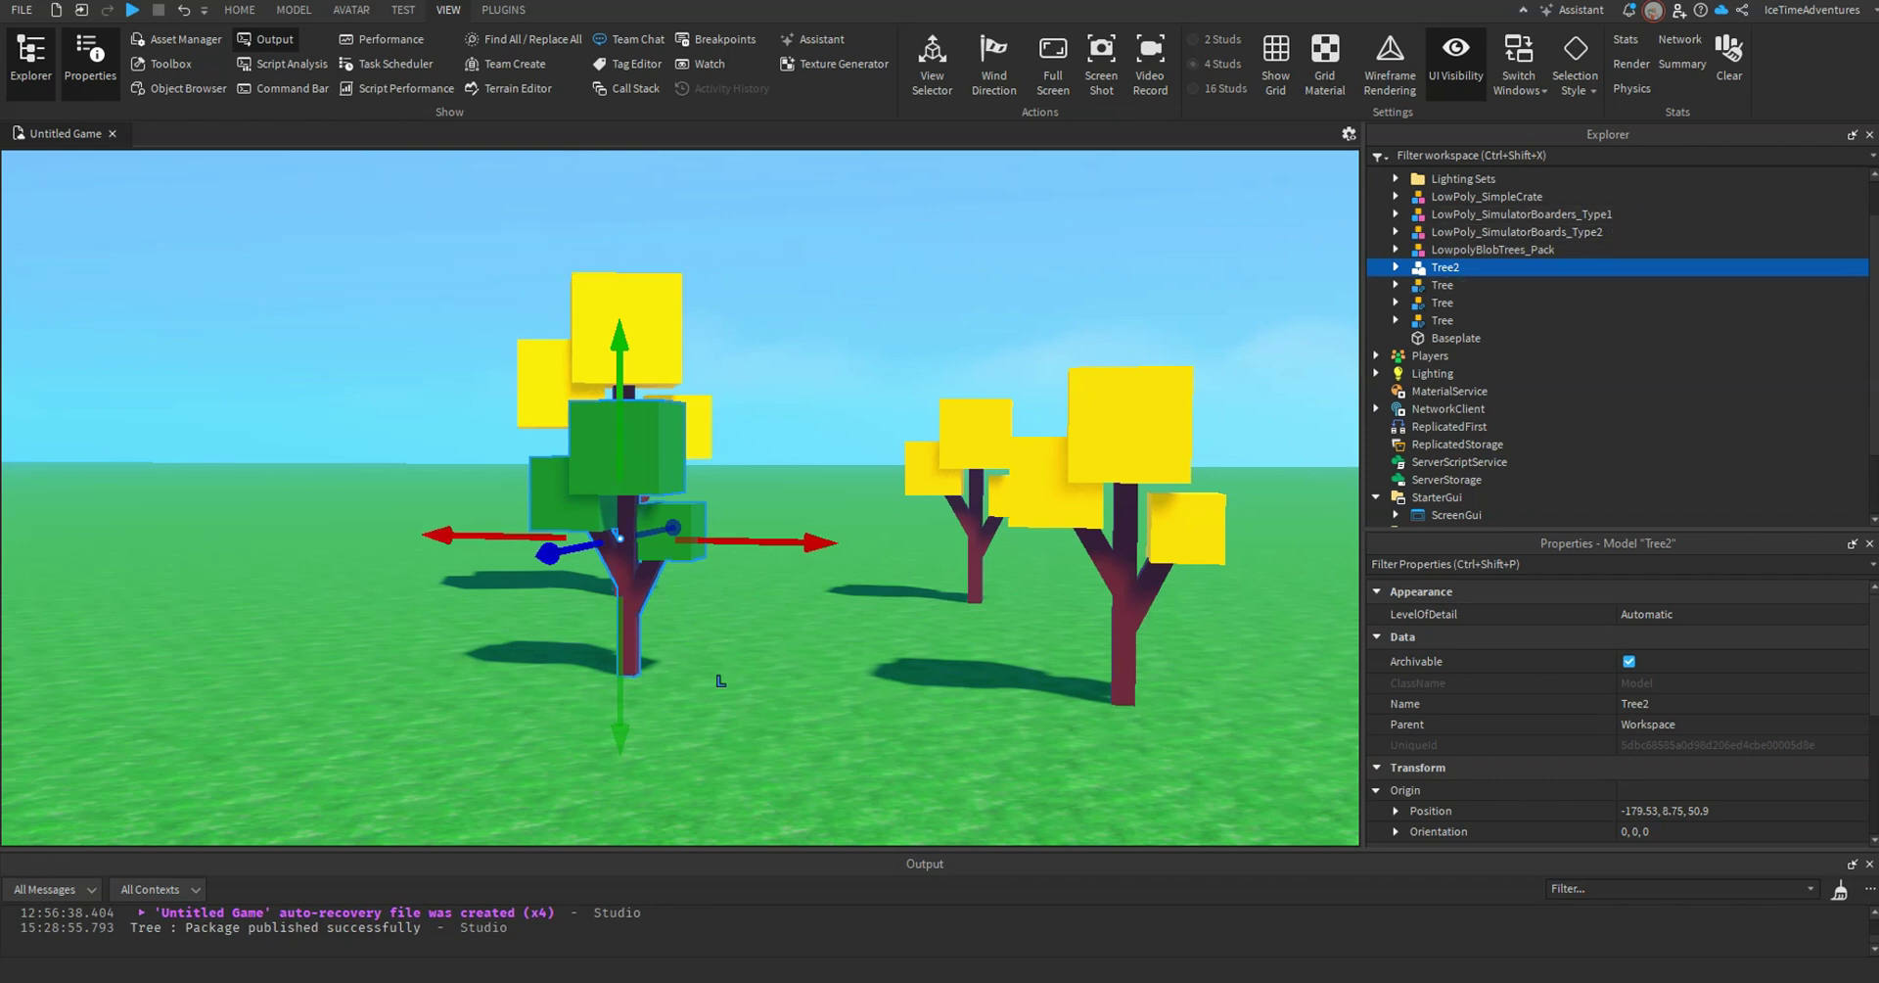
Tick AutoUpdate on the Tree2 PackageLink in Properties.
mouse_move(1446, 267)
left_click(1395, 268)
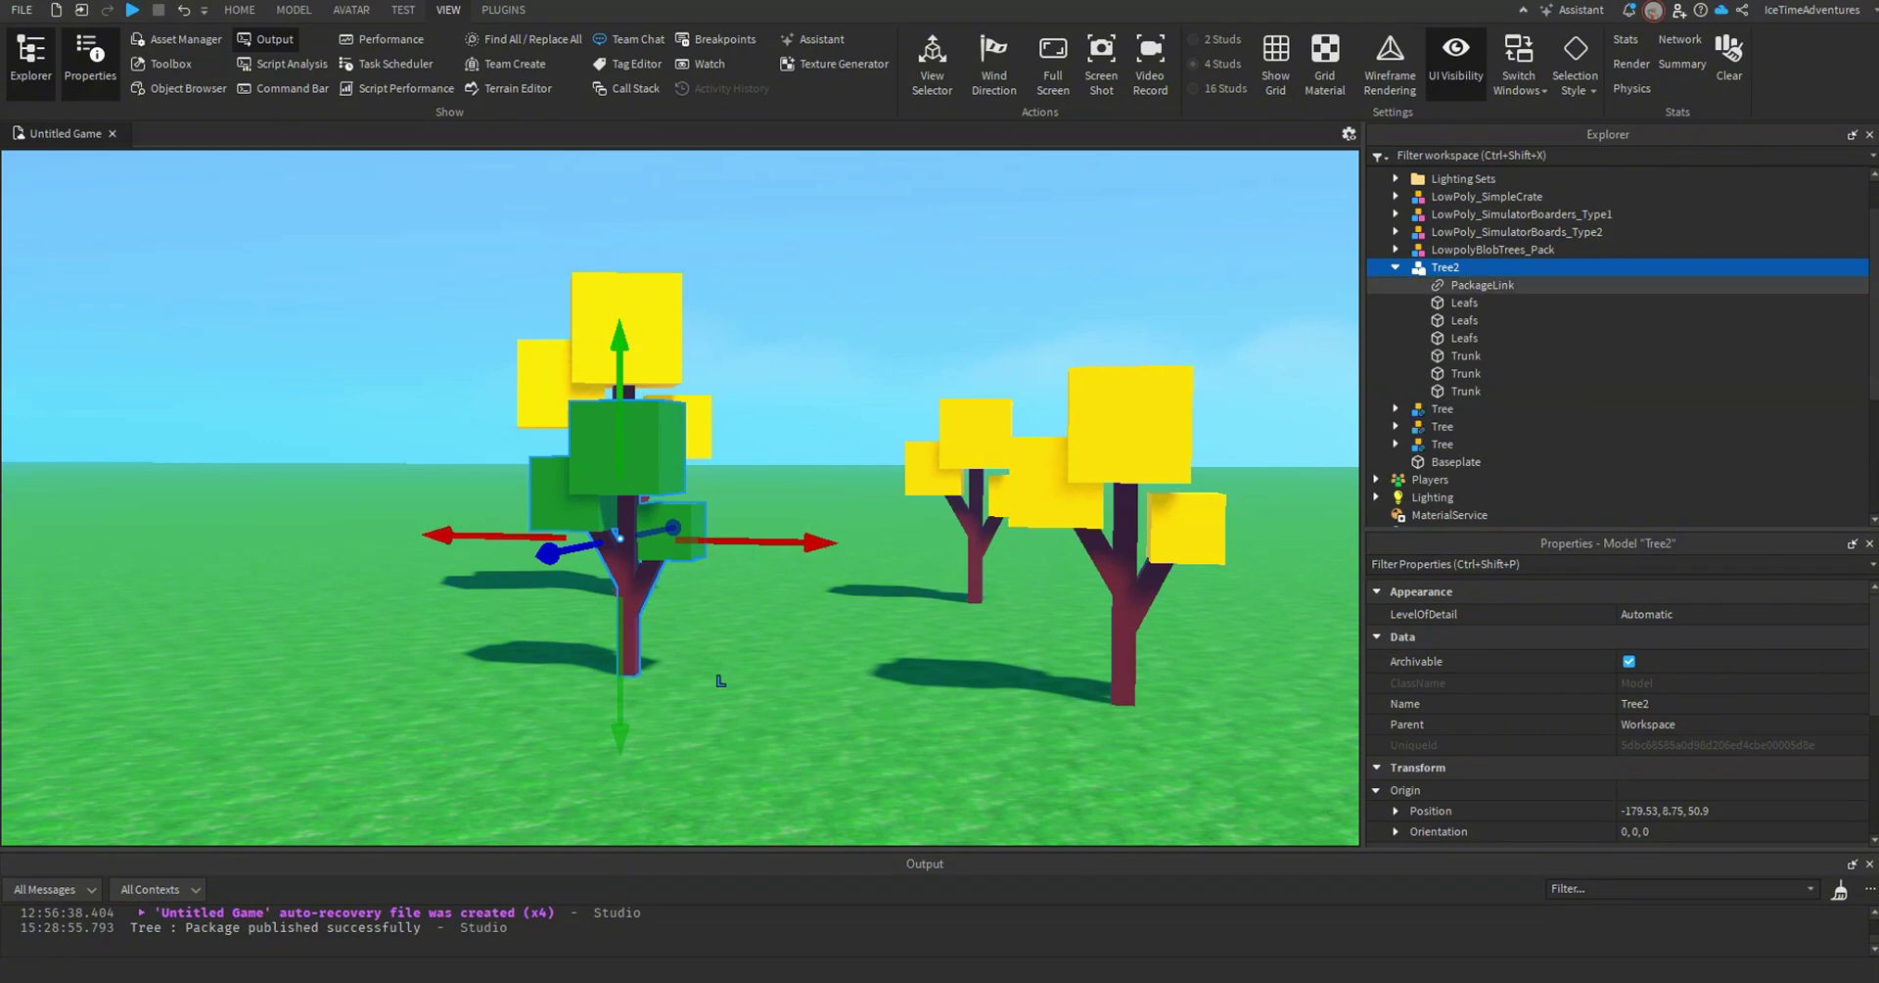
left_click(1482, 285)
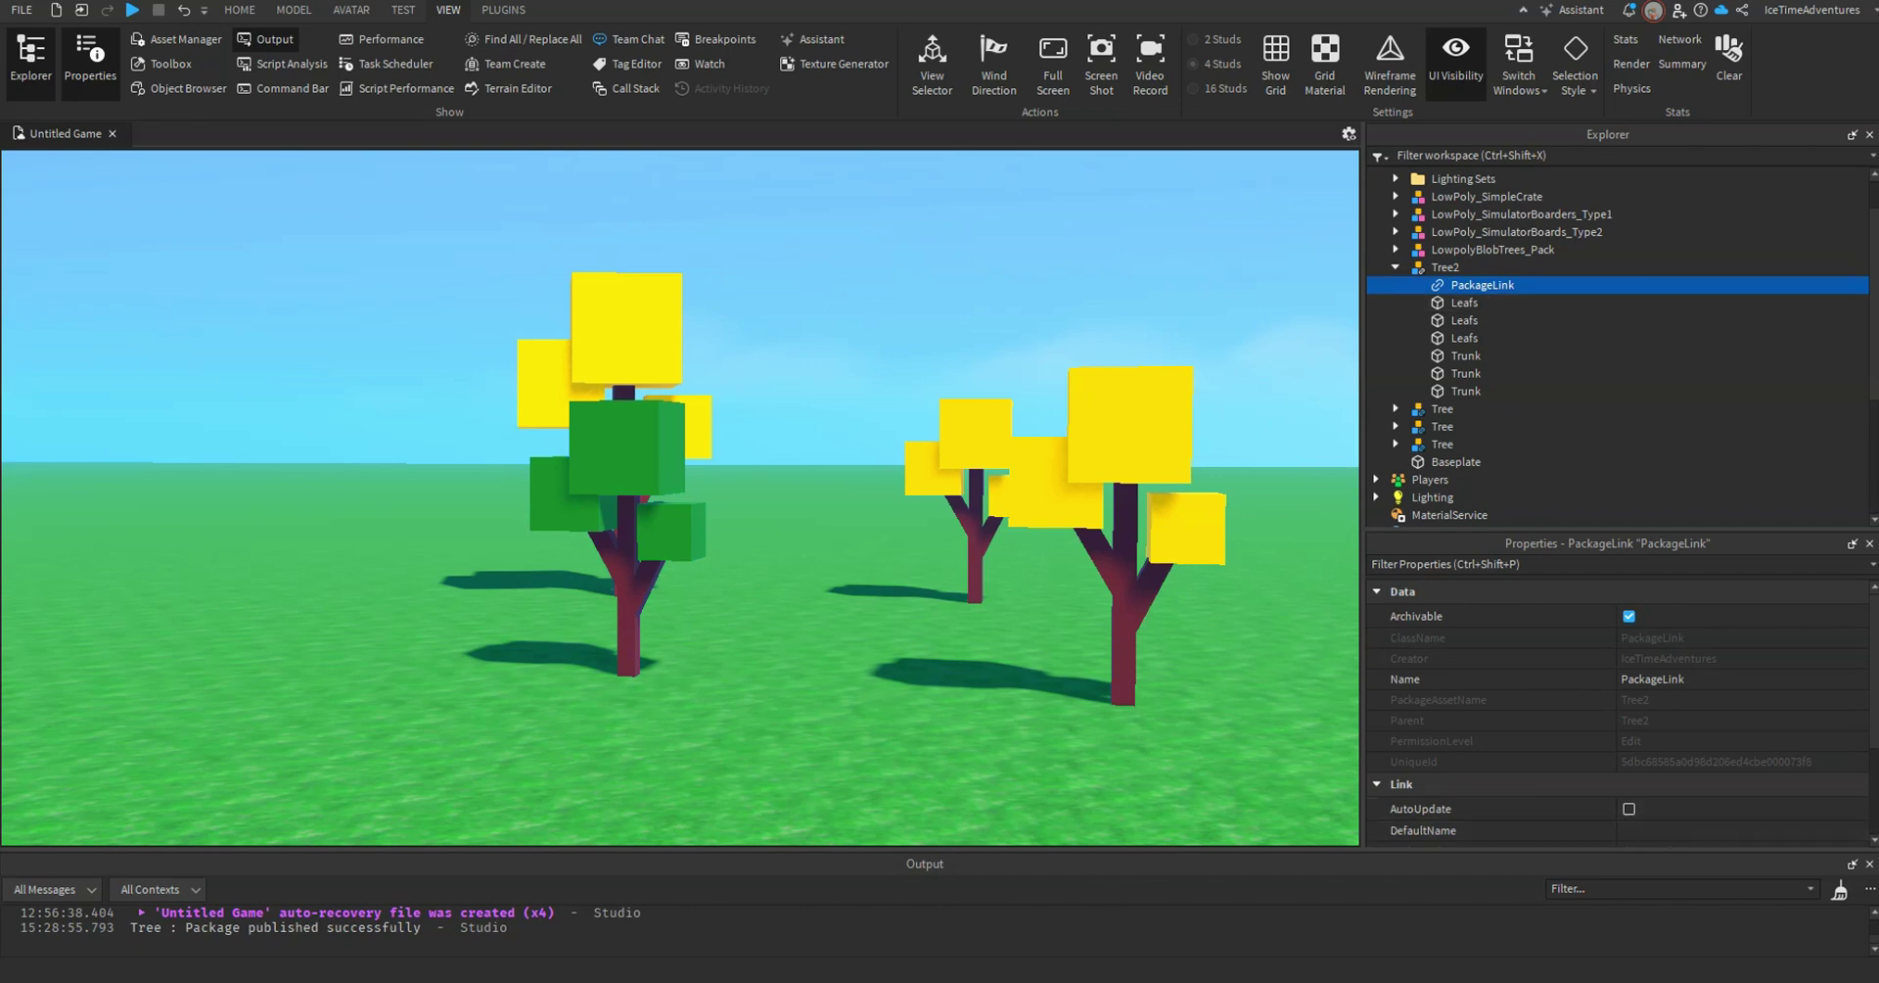
scroll(1468, 754, "down", 1)
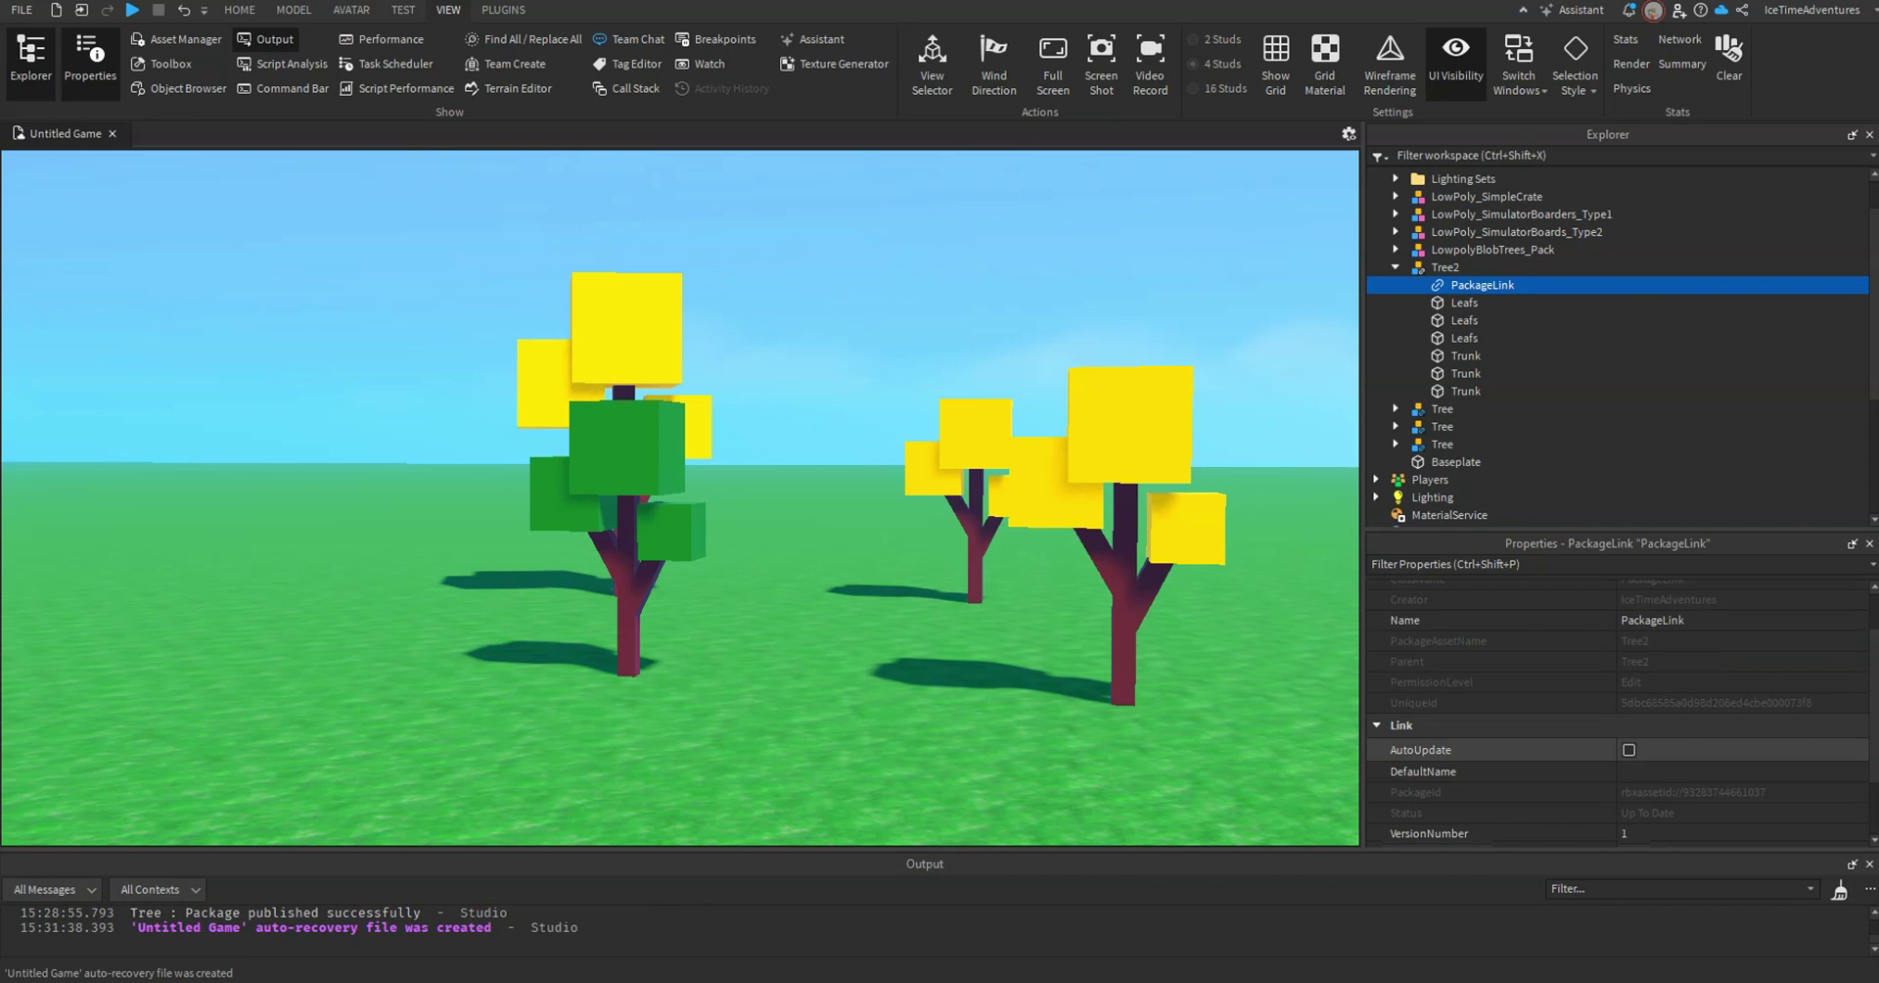
left_click(1628, 749)
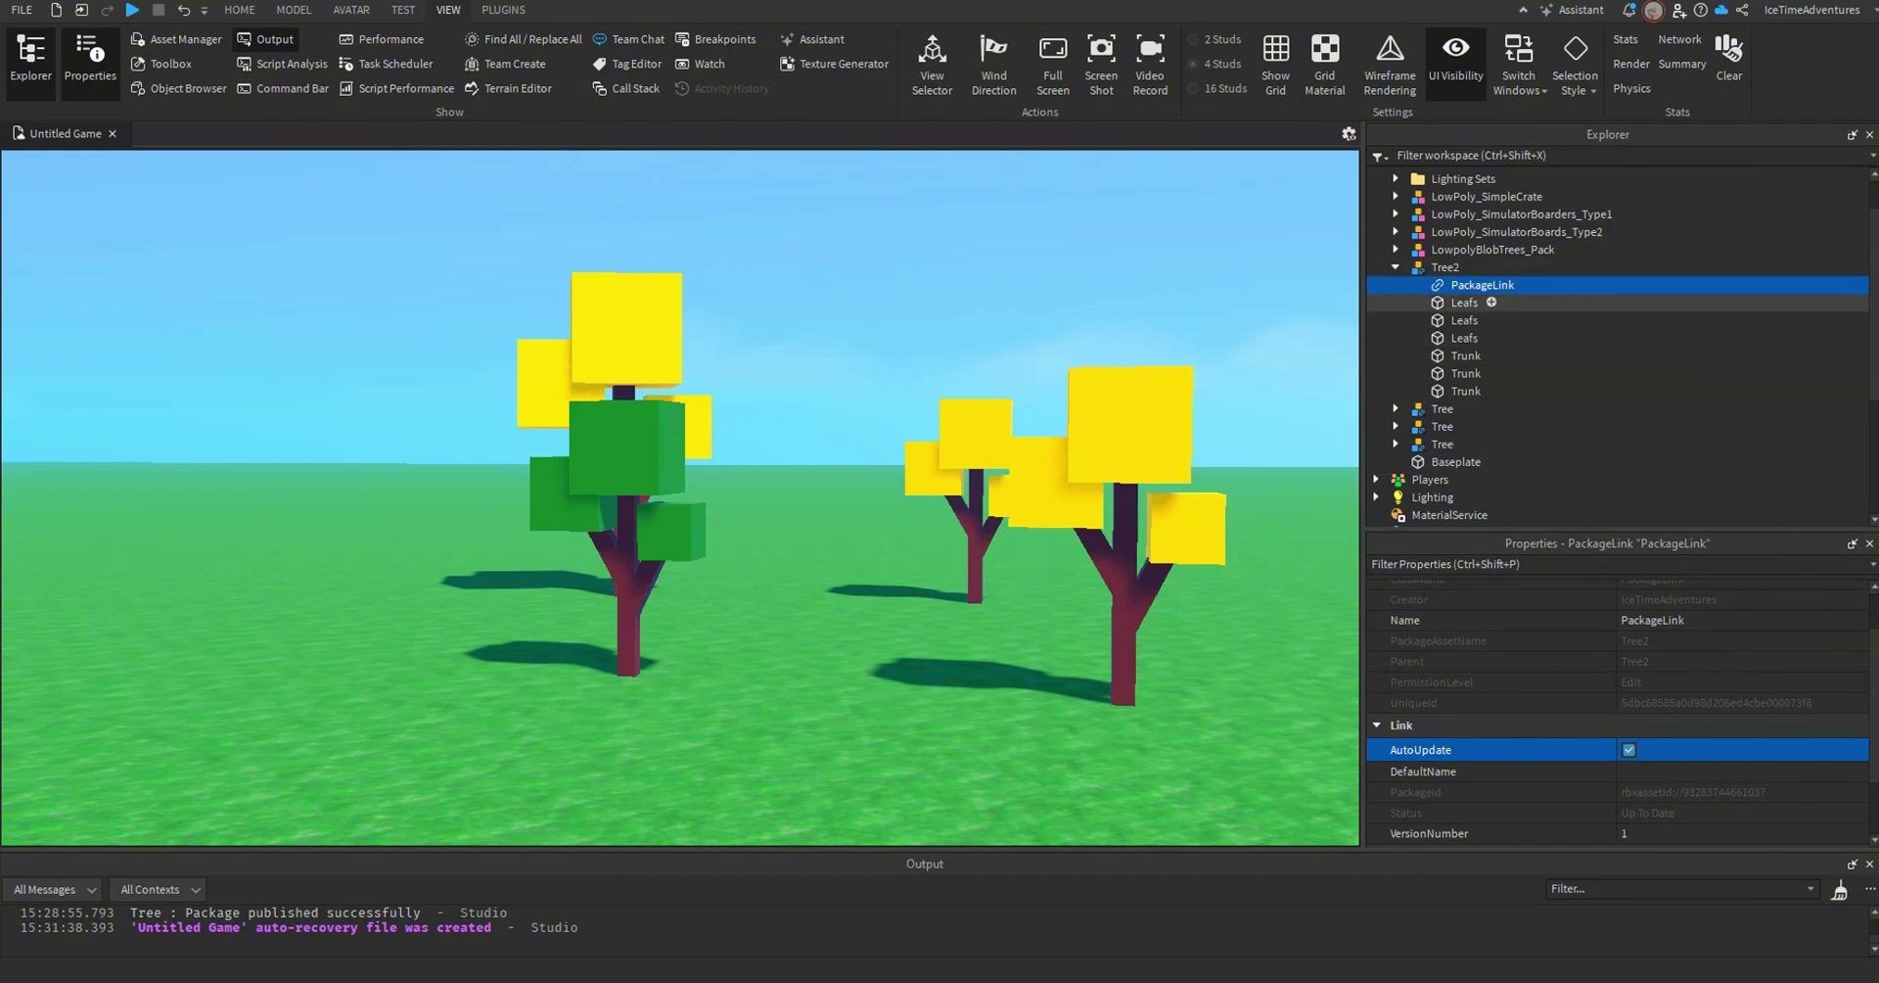
Duplicate Tree2 and move the copy to the middle of the scene.
left_click(1444, 266)
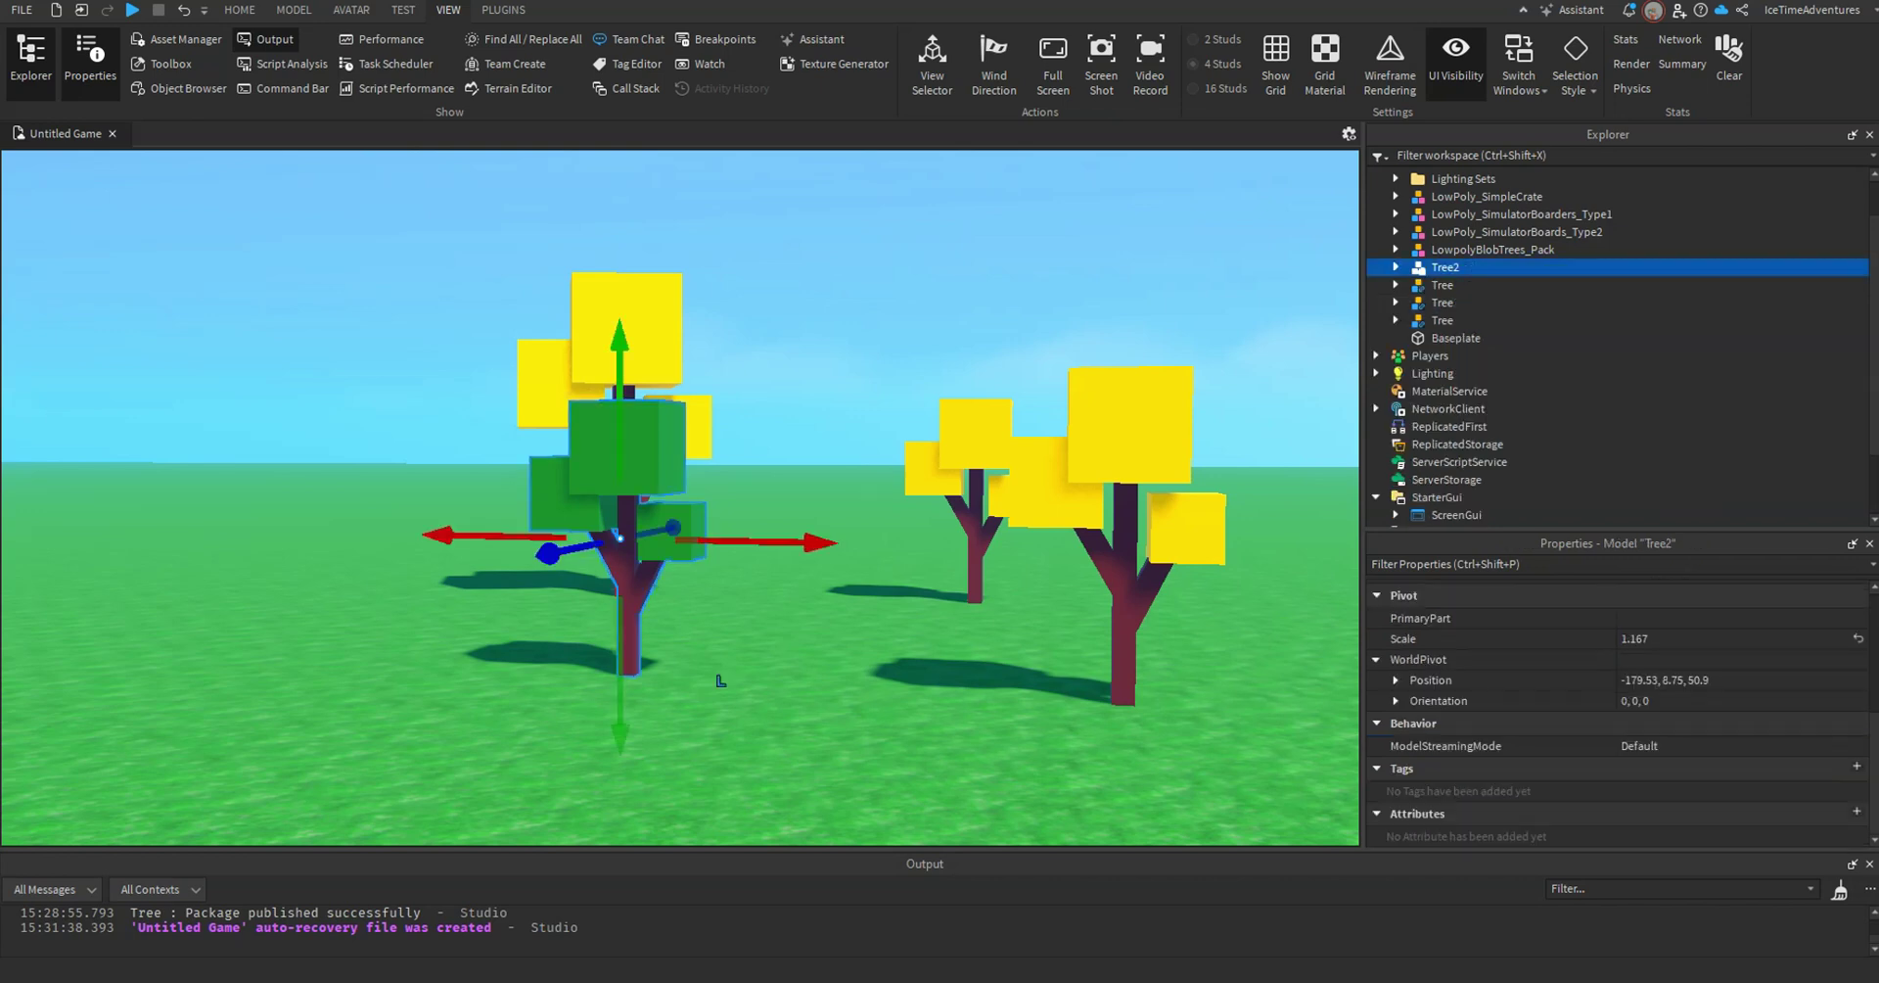
key("ctrl+d")
left_click_drag(631, 588, 869, 577)
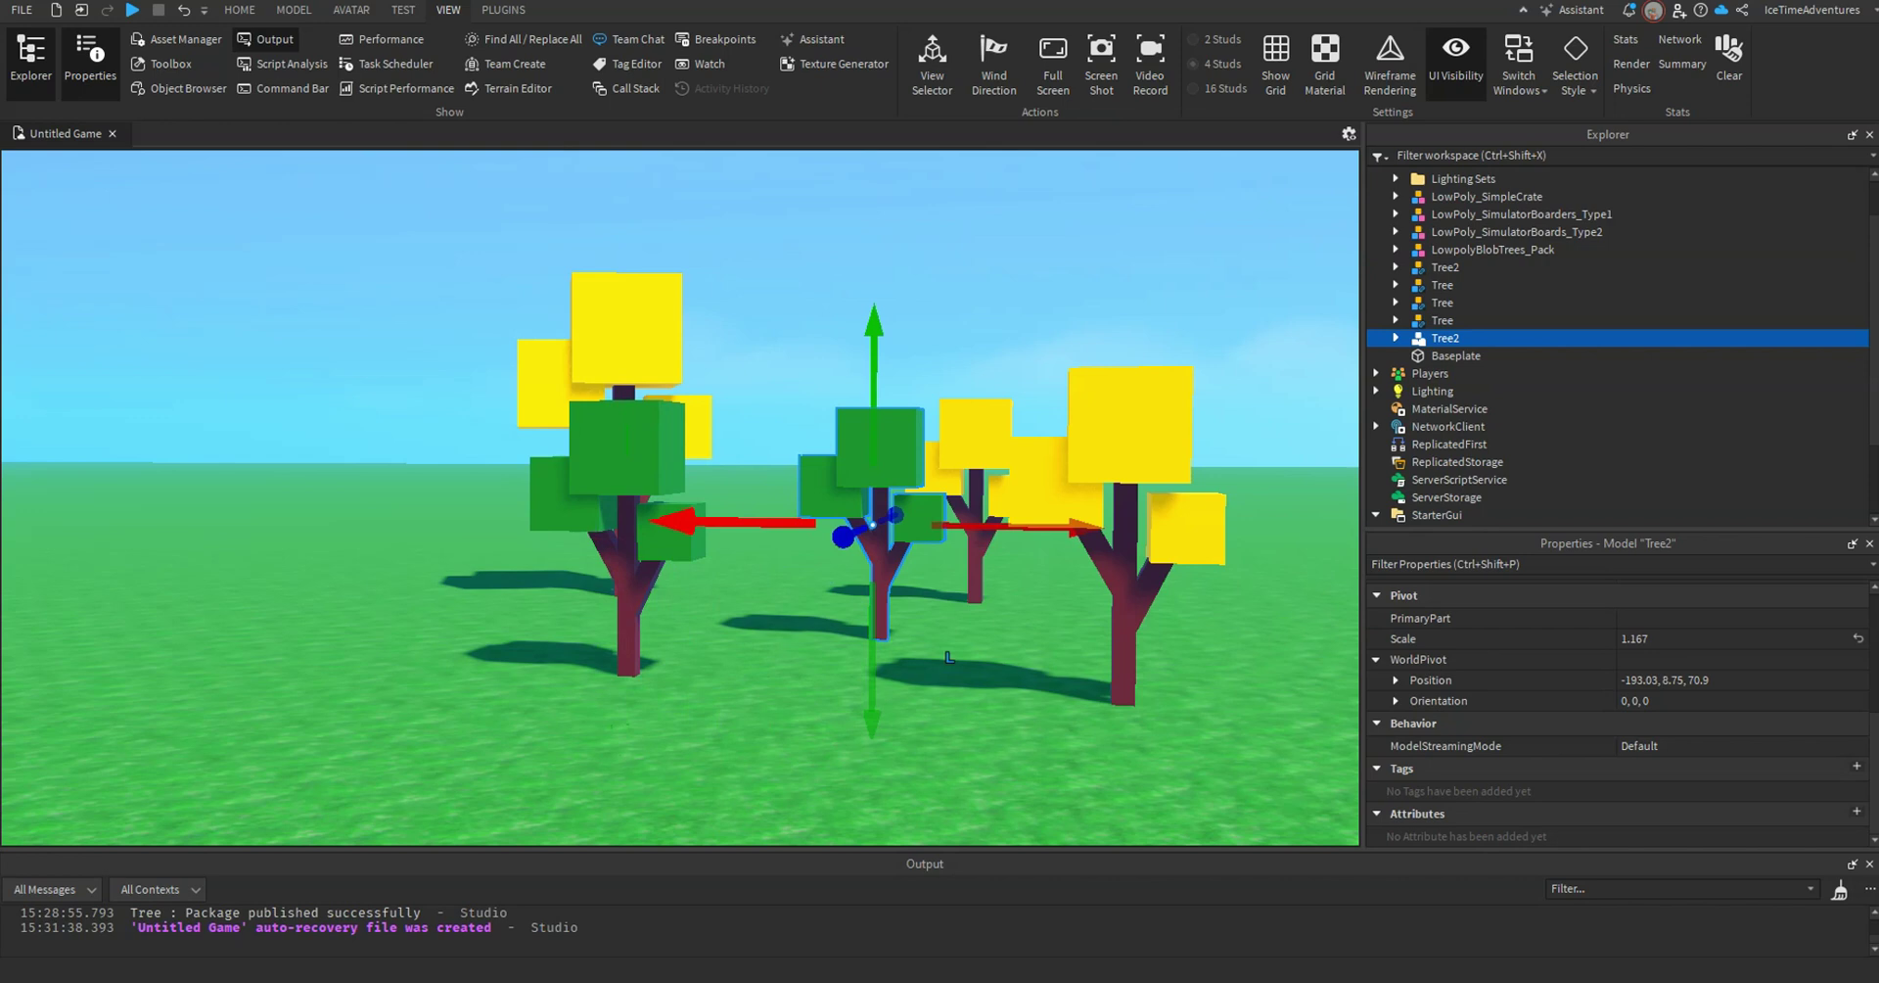
Duplicate Tree2 again, place it far left, scale it to 1.933 and rotate 90°.
left_click(631, 627)
key("ctrl+d")
left_click_drag(720, 680, 467, 663)
key("ctrl+3")
key("ctrl+r")
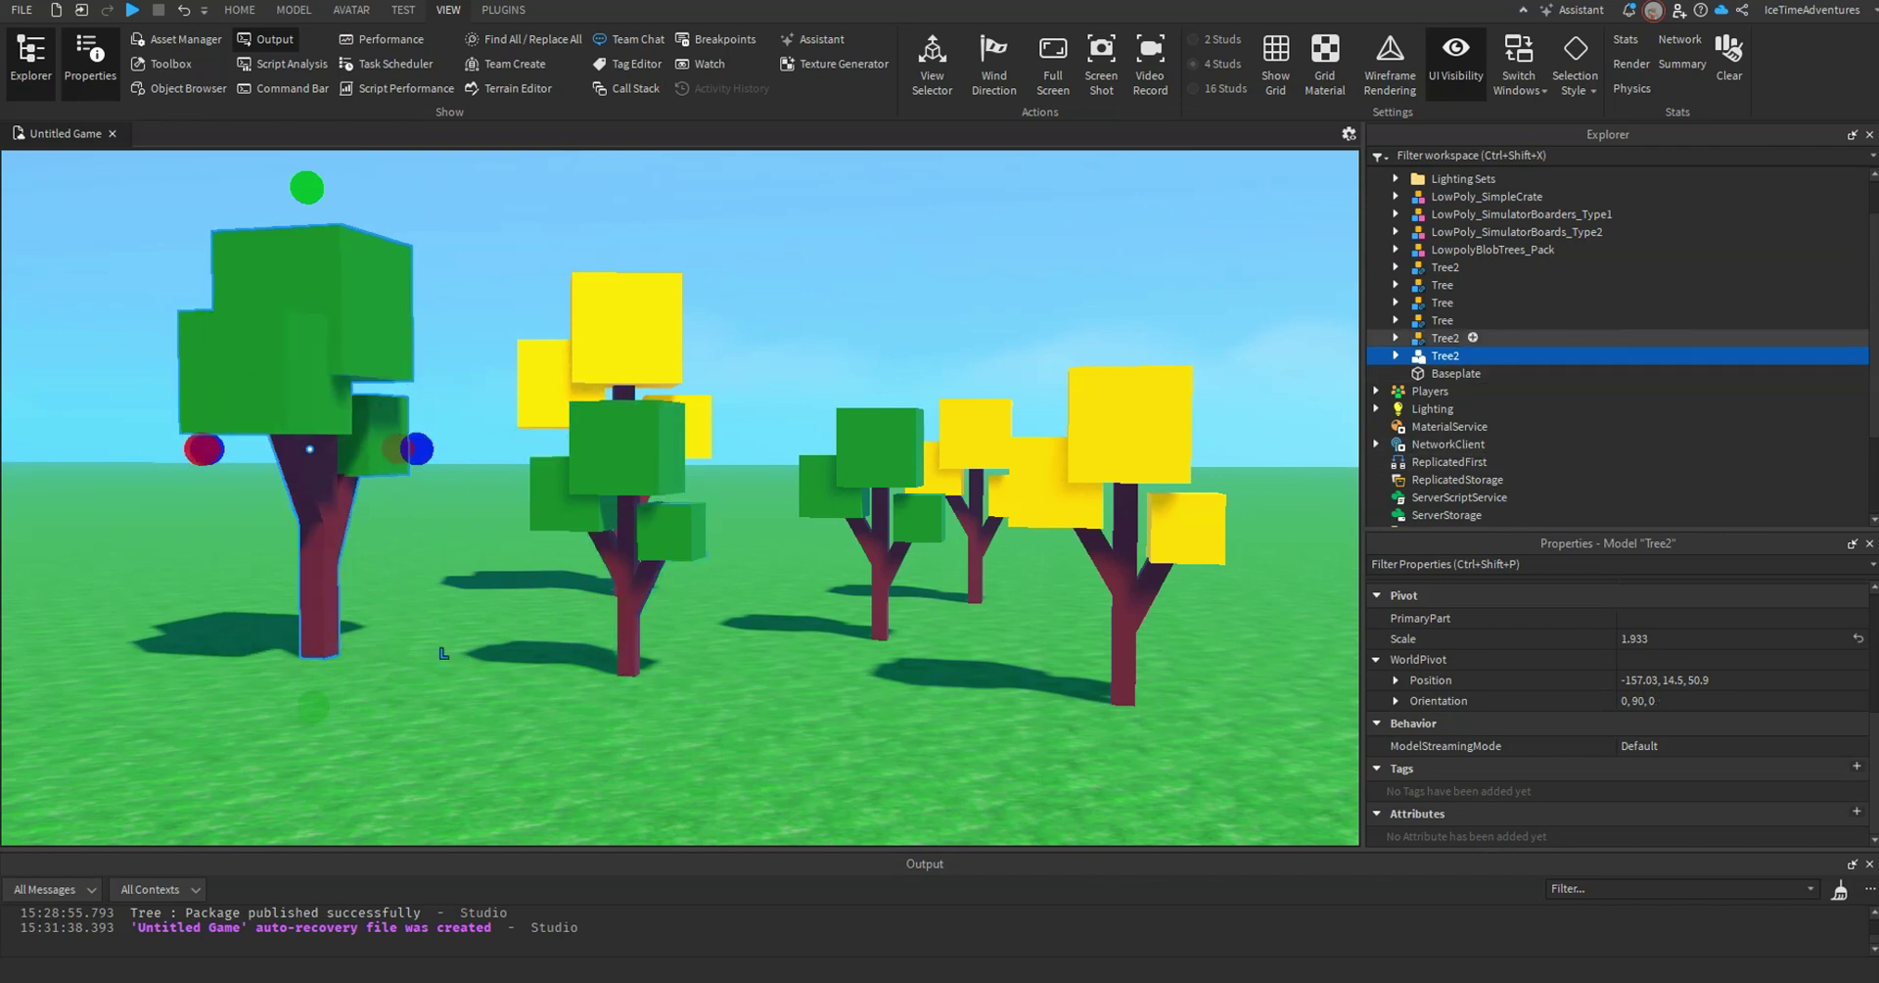
left_click(880, 616)
left_click(432, 655)
left_click(721, 680)
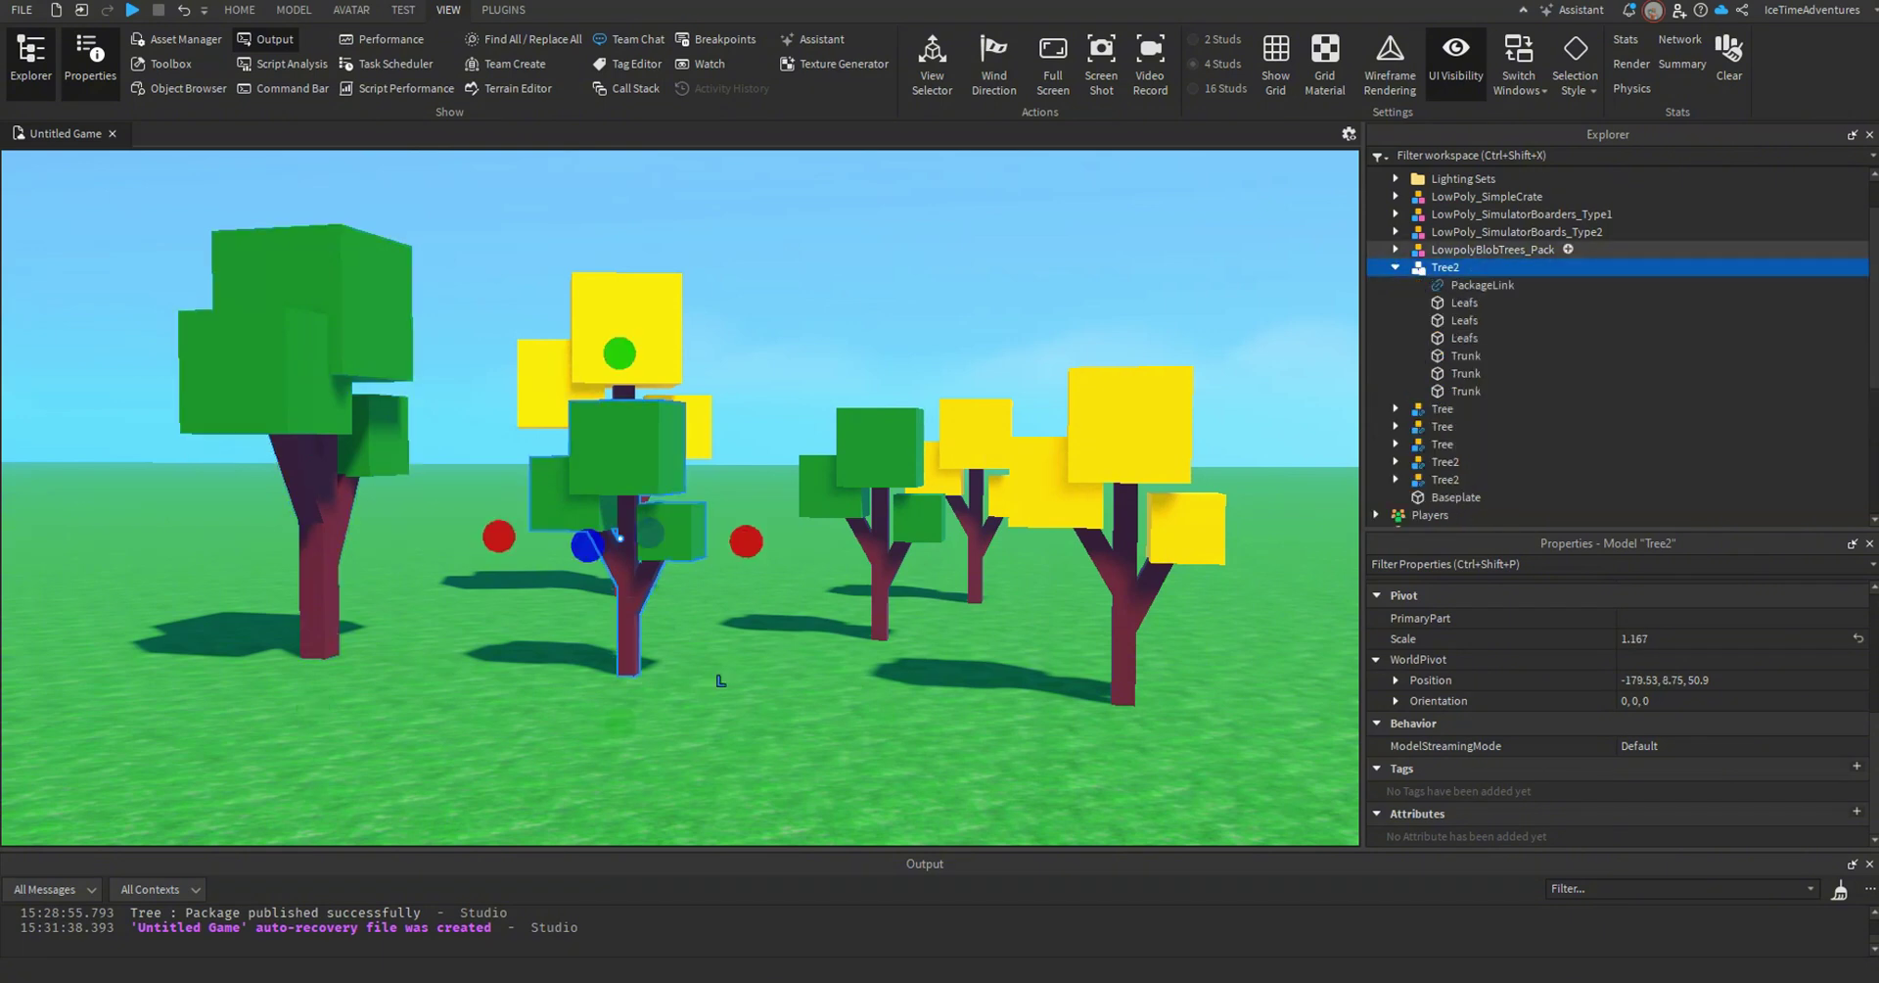
Colour the first two Tree2 leaf cubes 255,119,0 and dismiss the package warning.
left_click(688, 495)
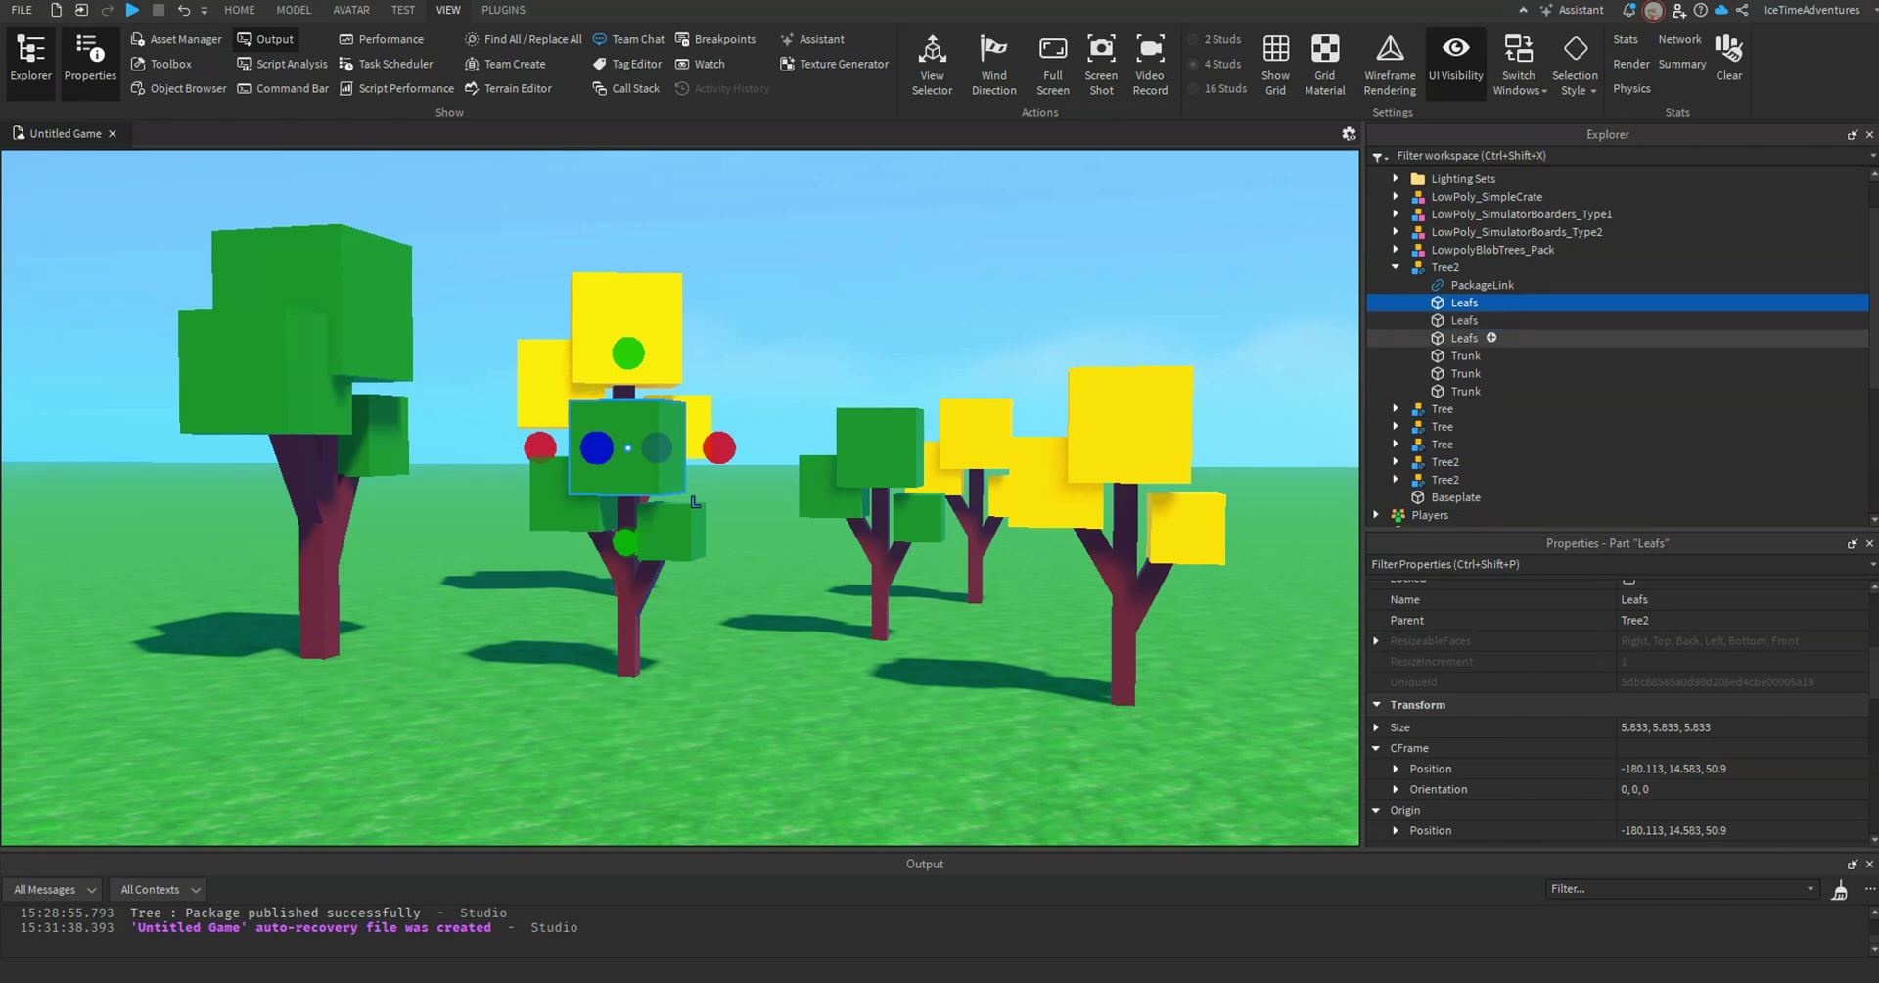
left_click(1464, 337, "shift")
left_click(1464, 303)
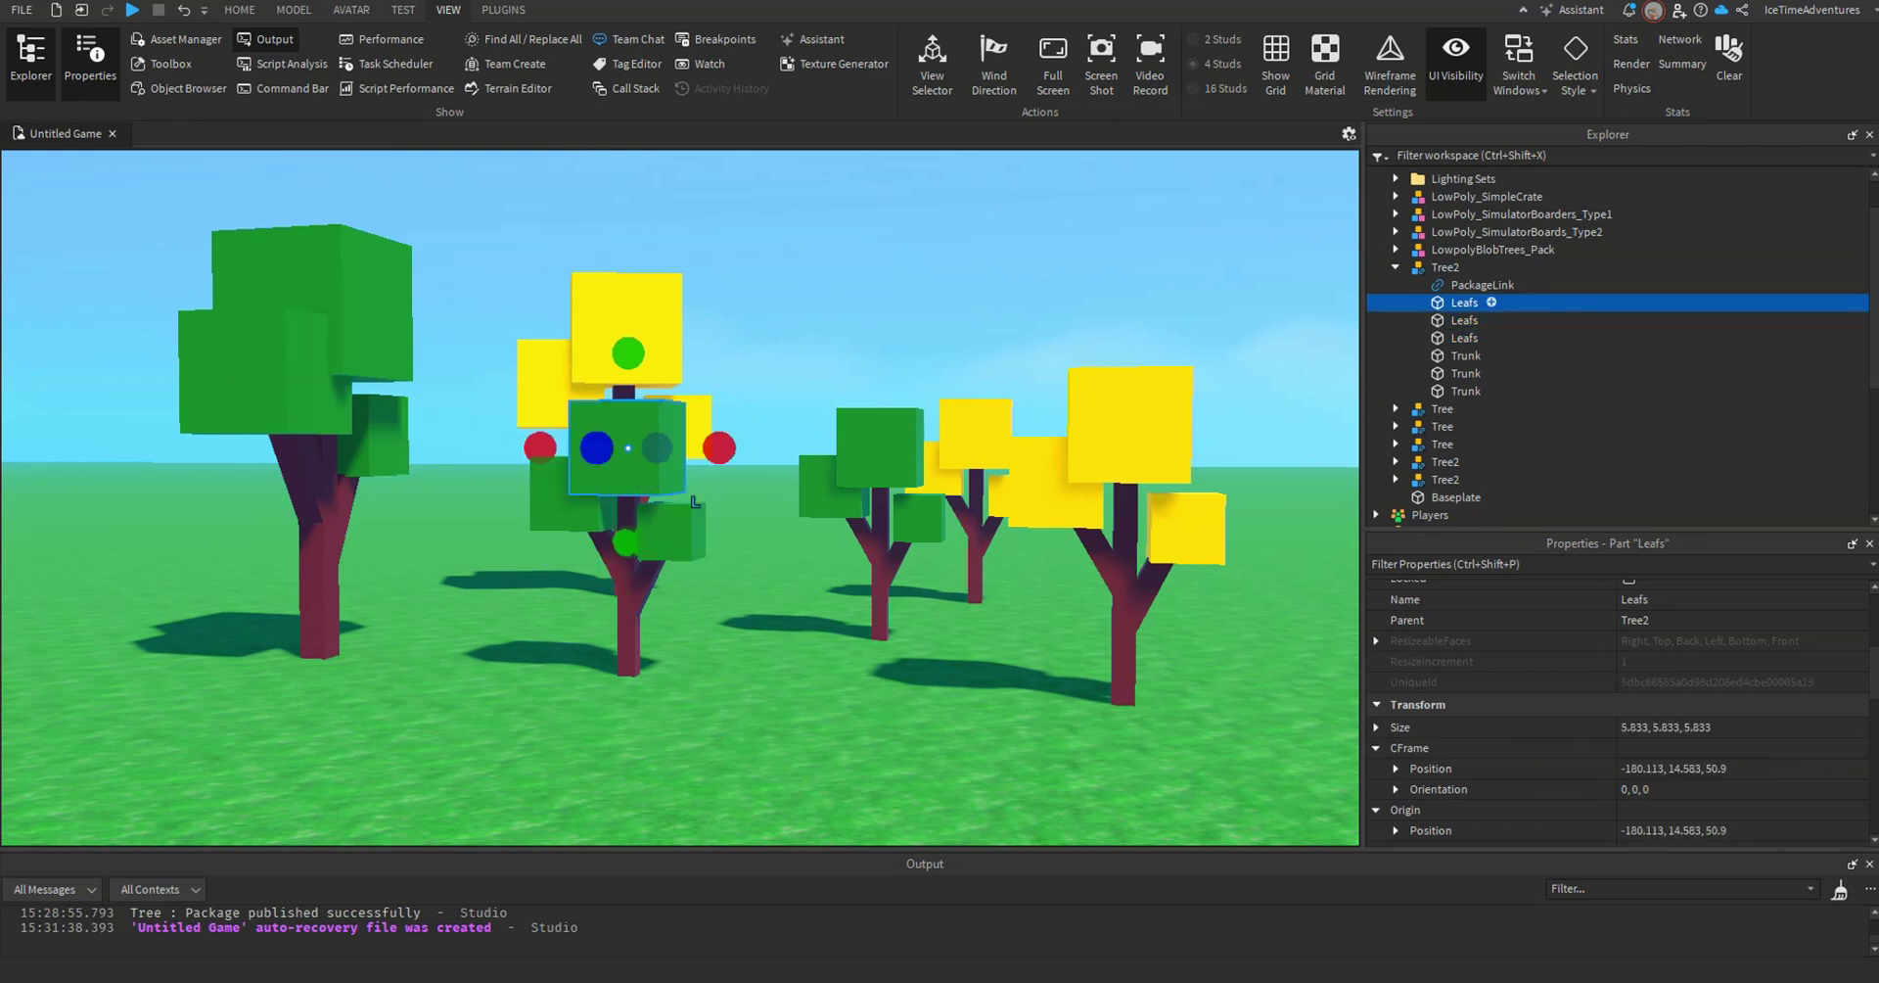
left_click(1464, 320, "shift")
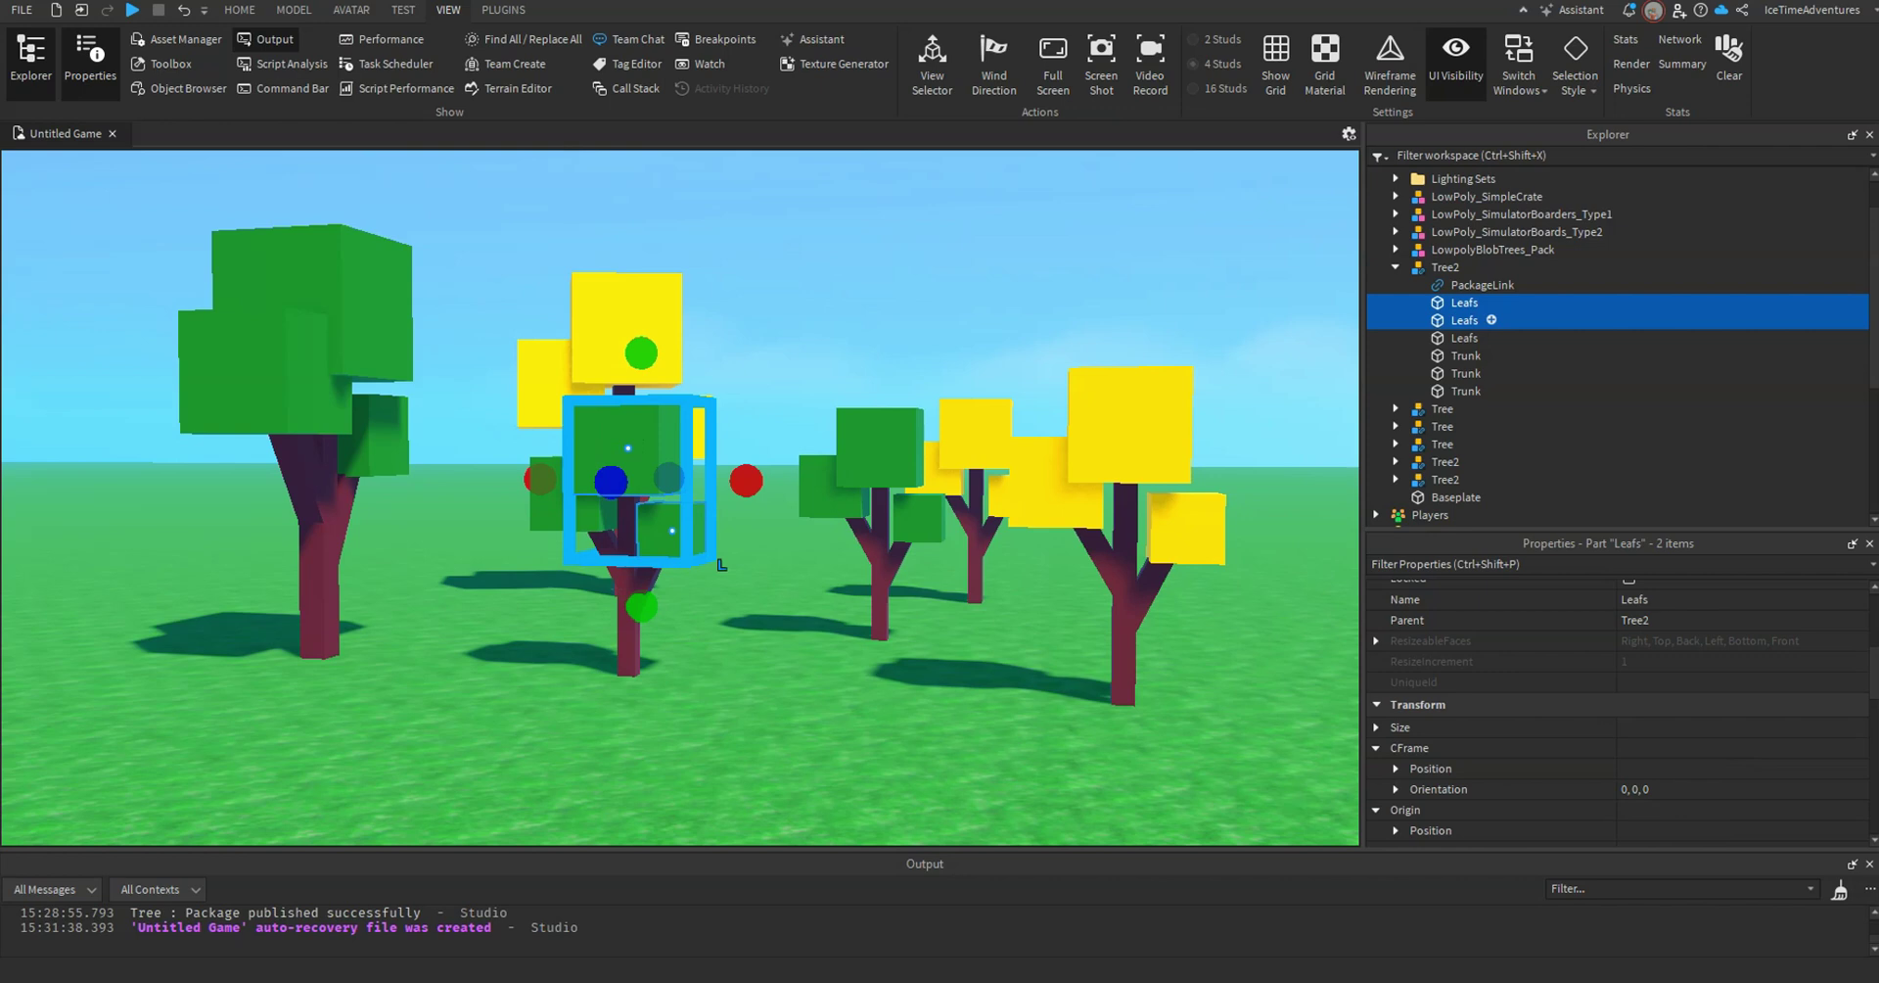
scroll(1497, 661, "up", 5)
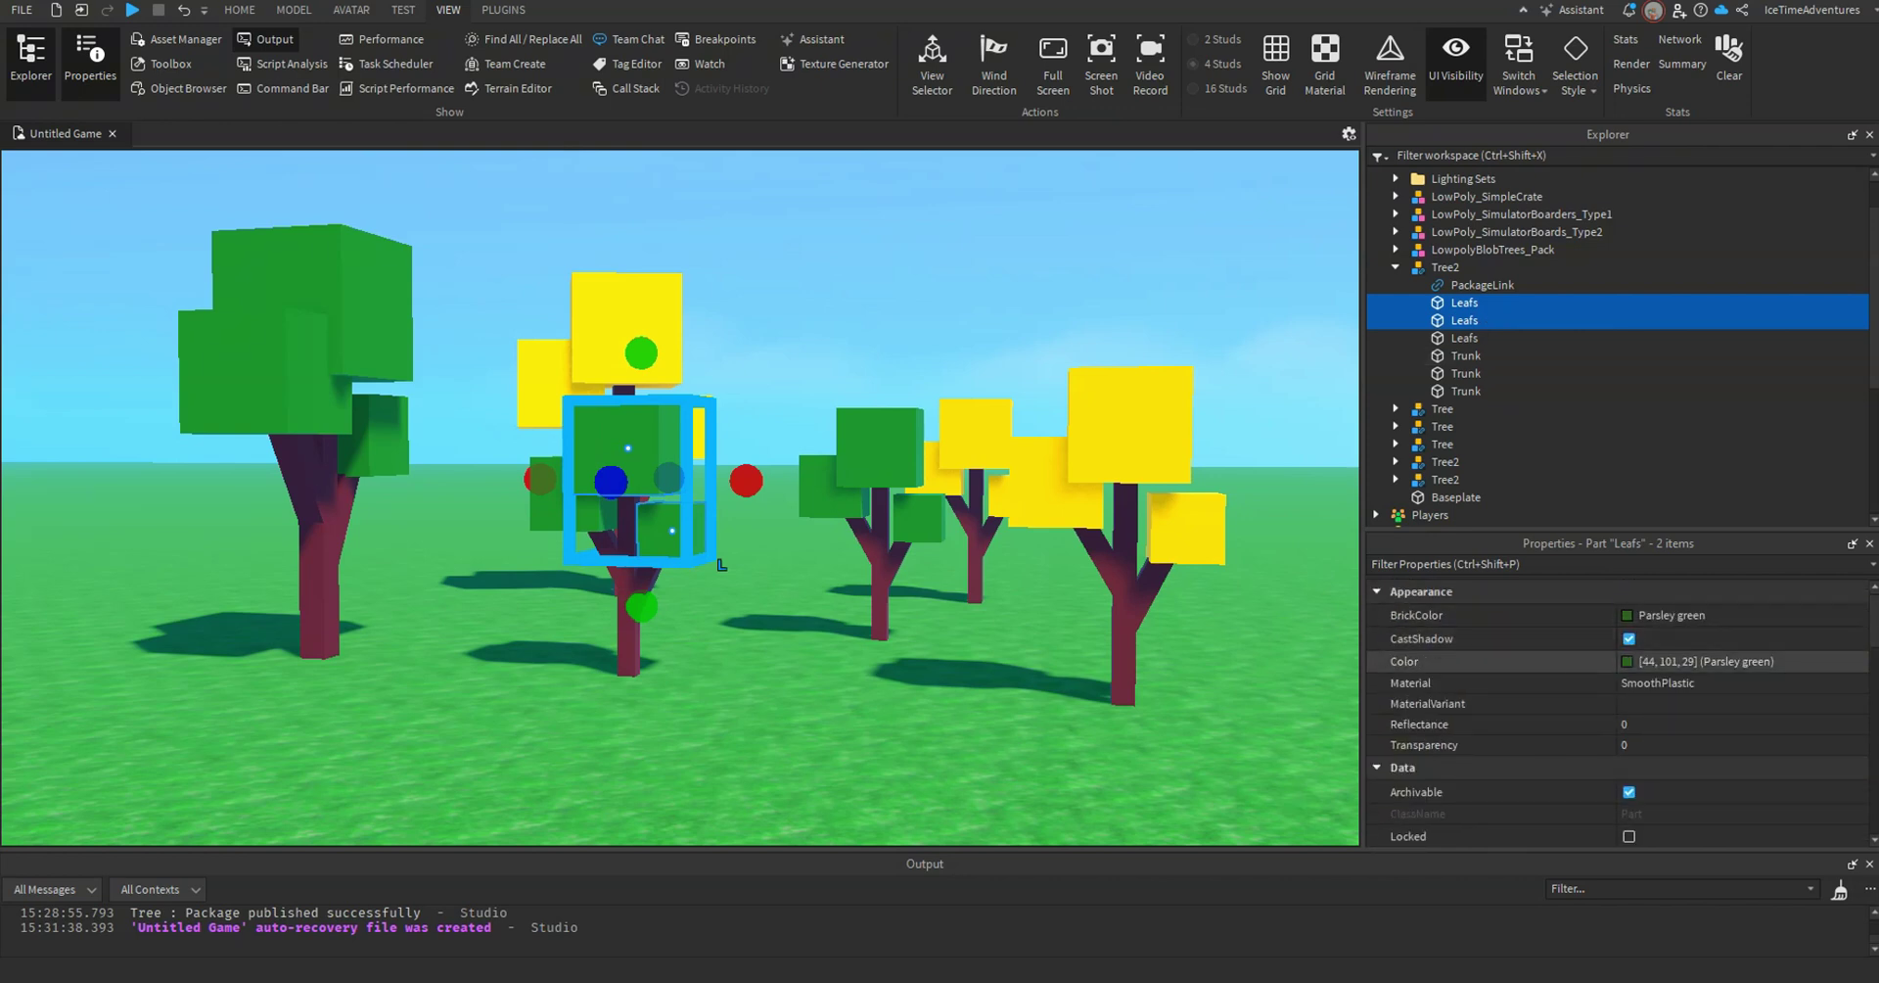
left_click(1626, 661)
left_click(1121, 320)
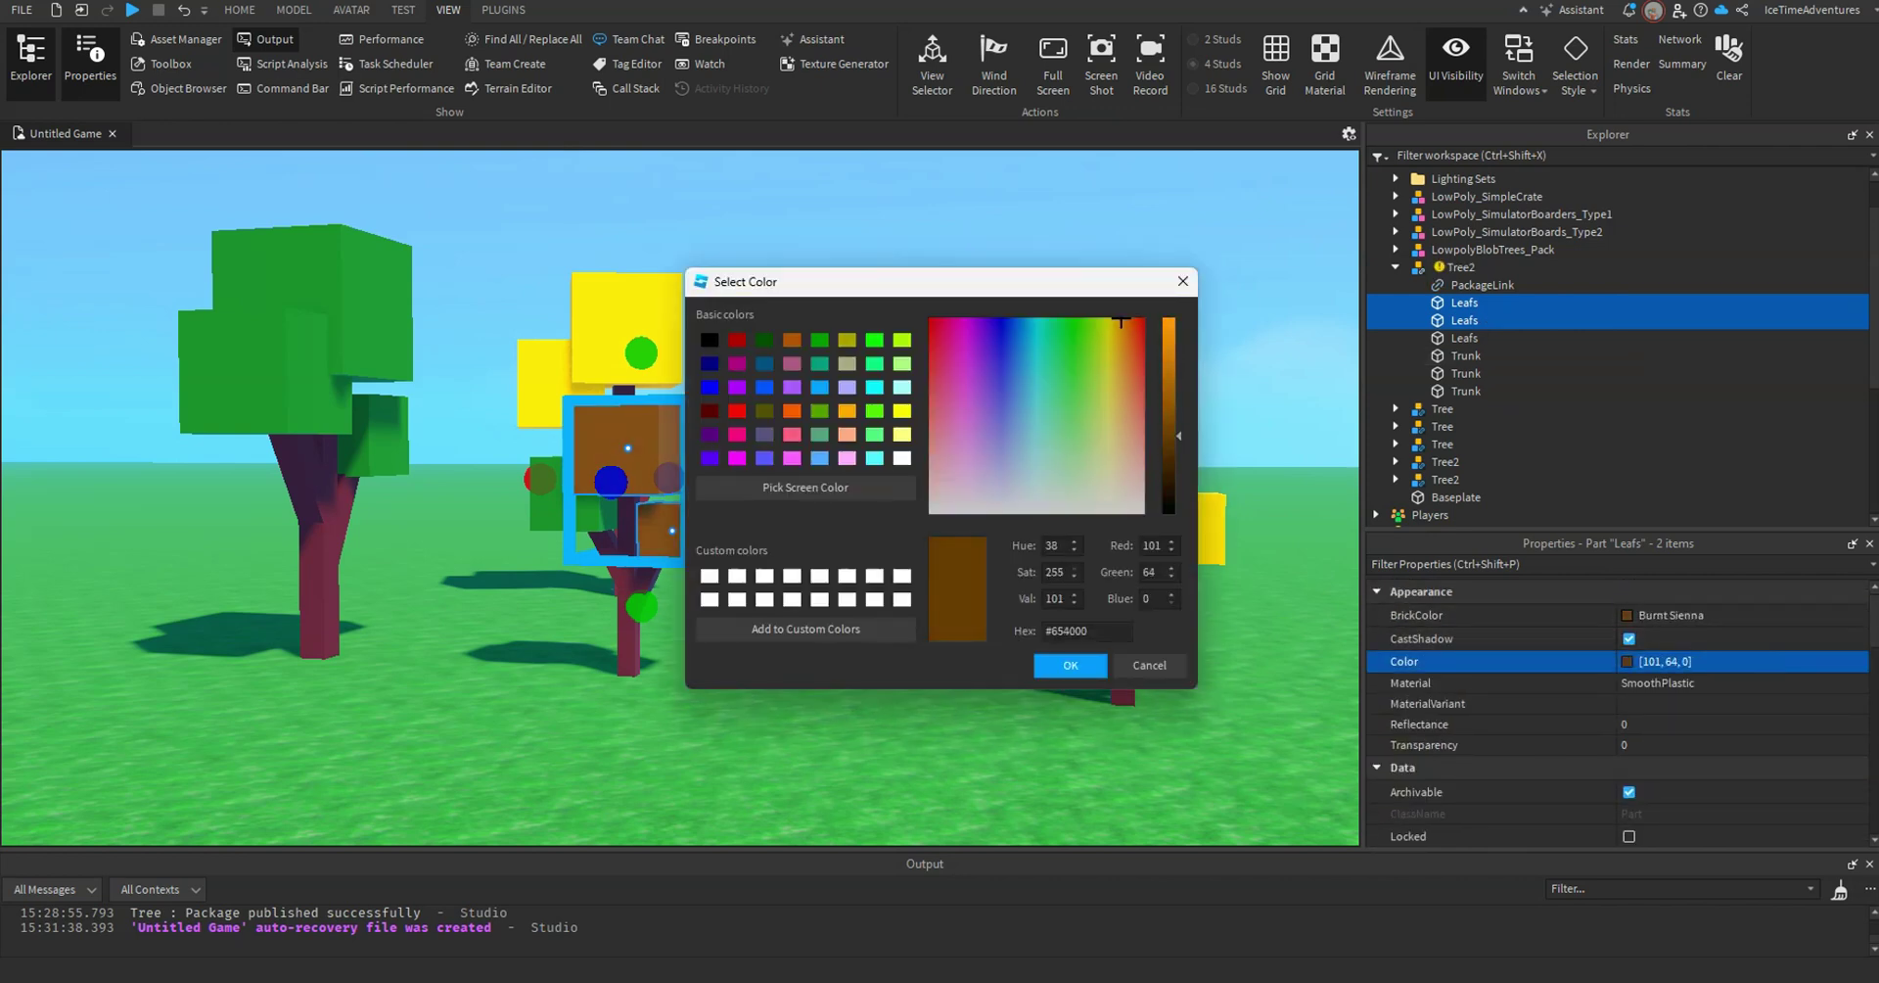
left_click(1169, 321)
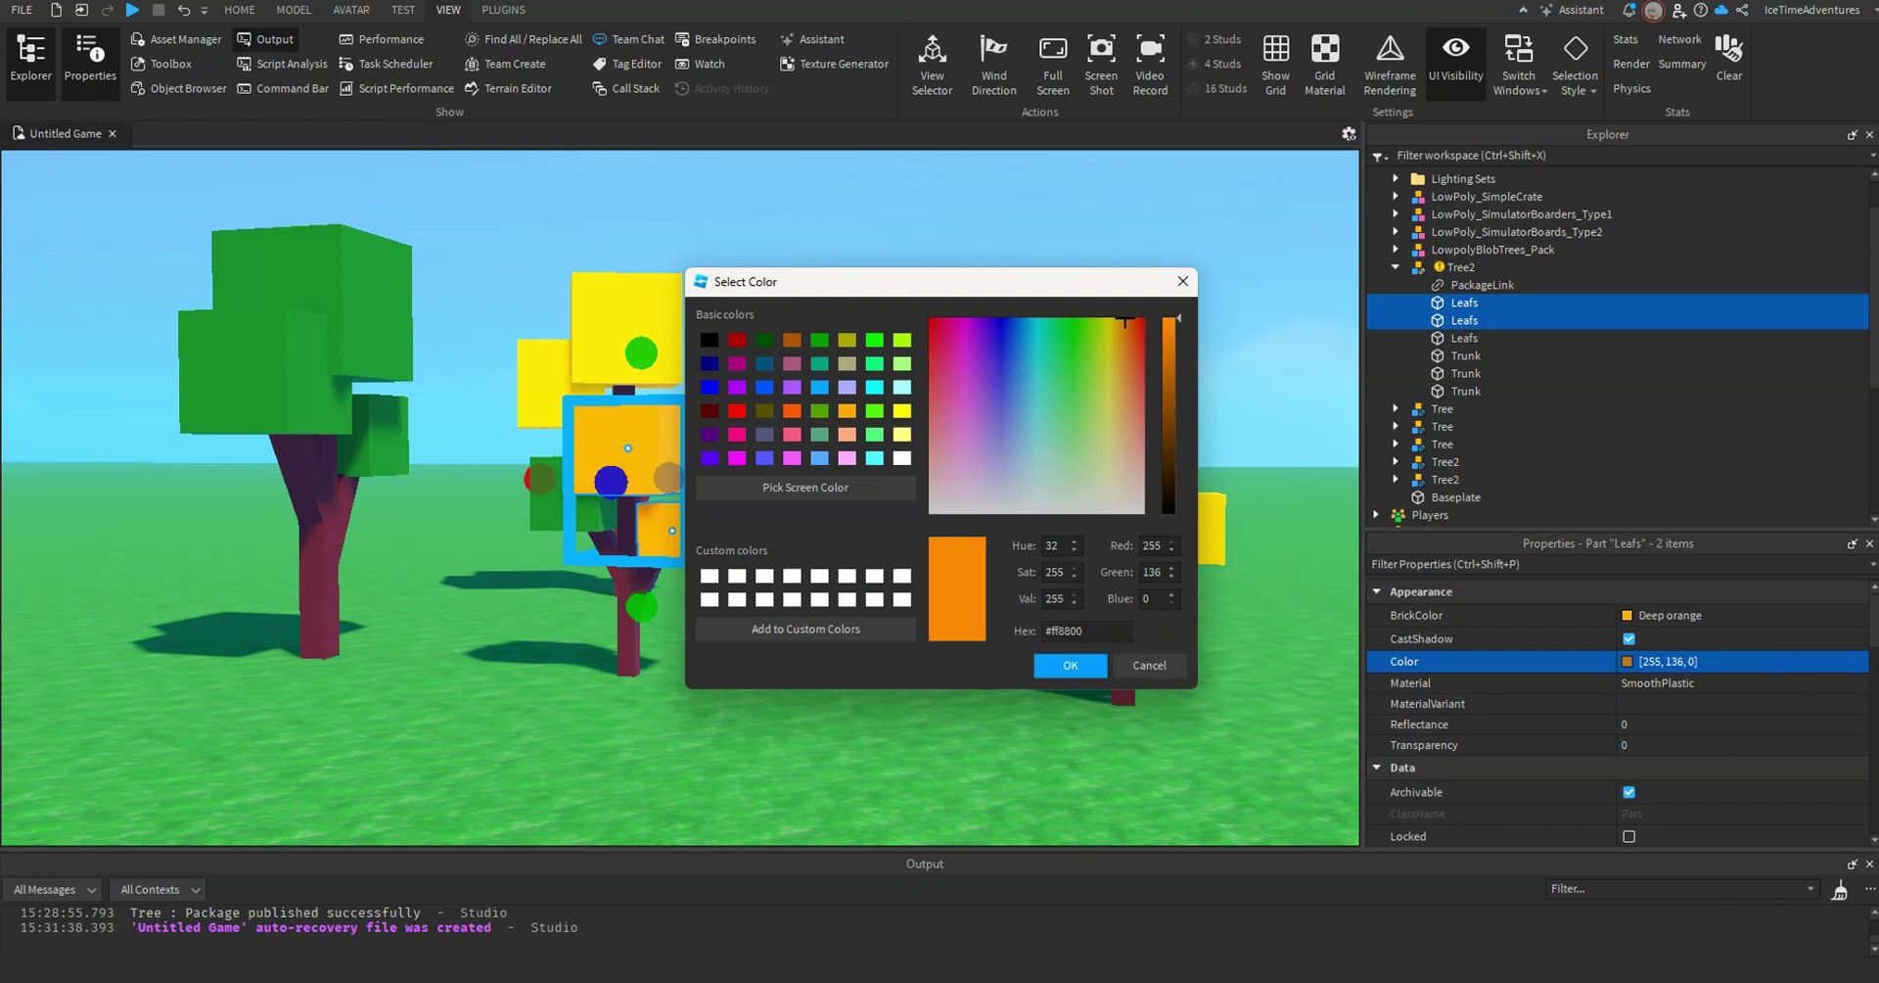
left_click_drag(1126, 320, 1127, 321)
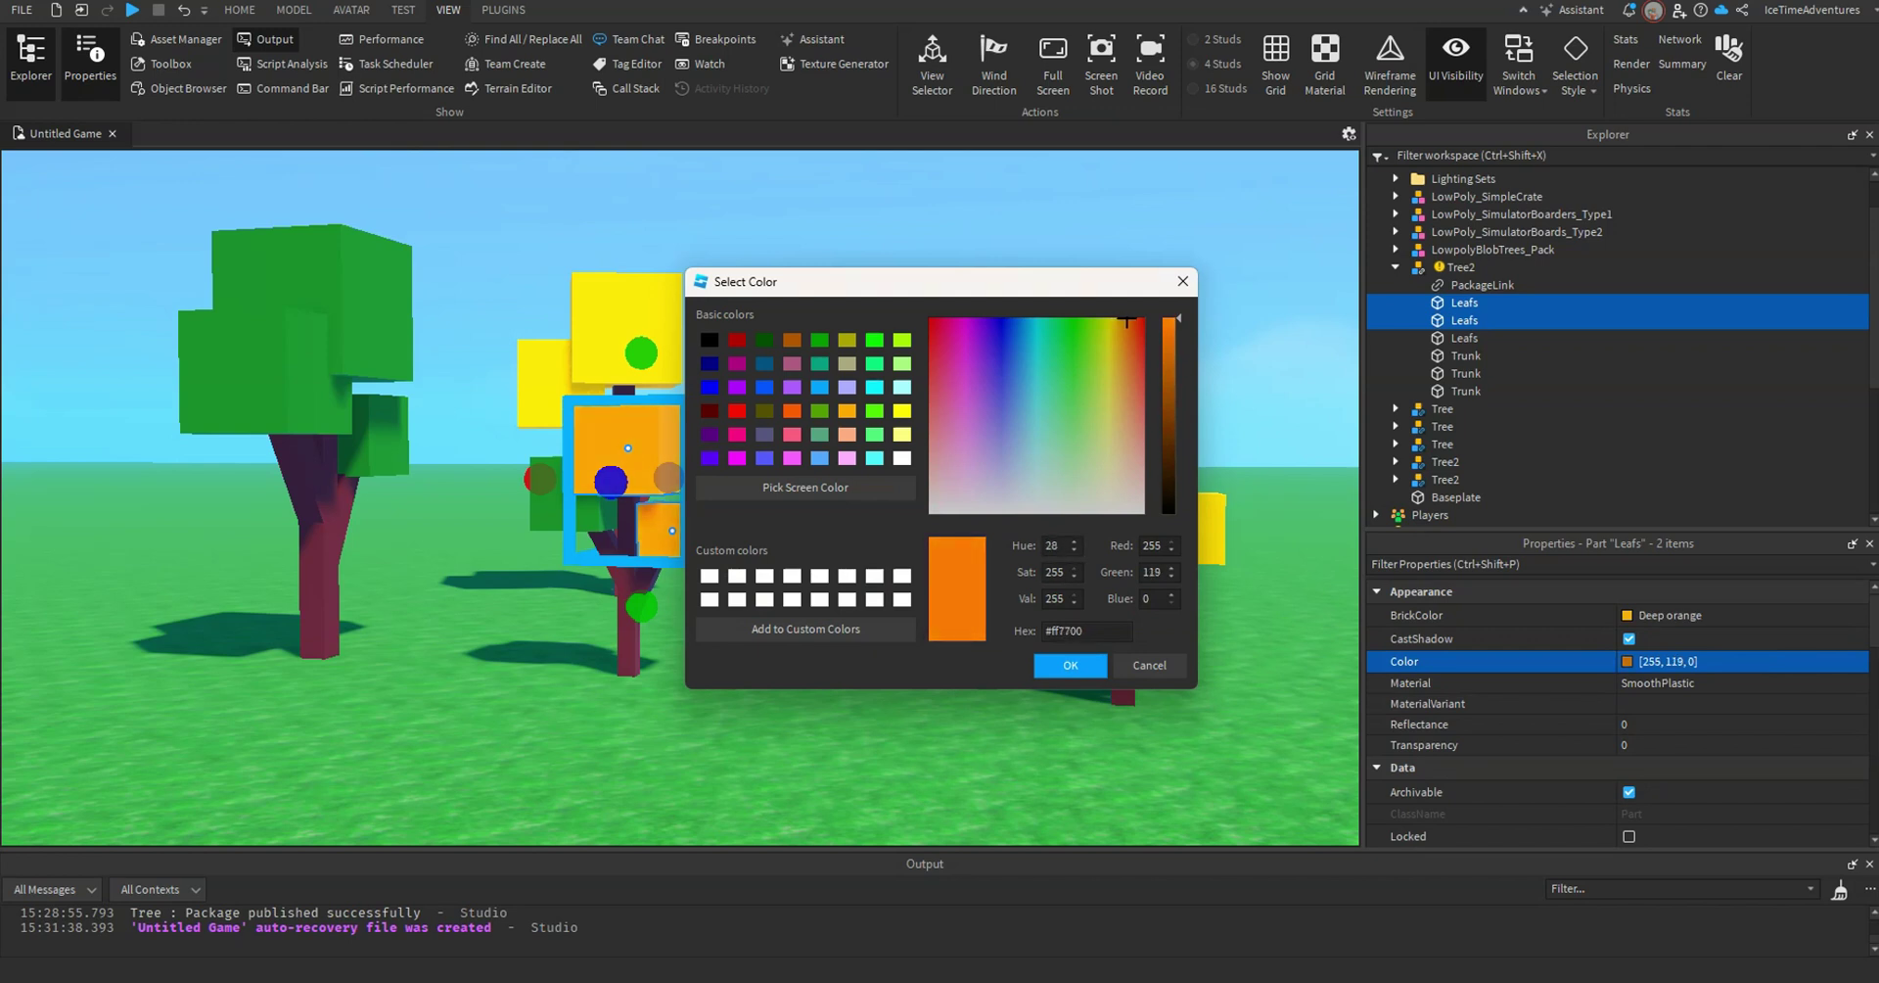
left_click(1069, 666)
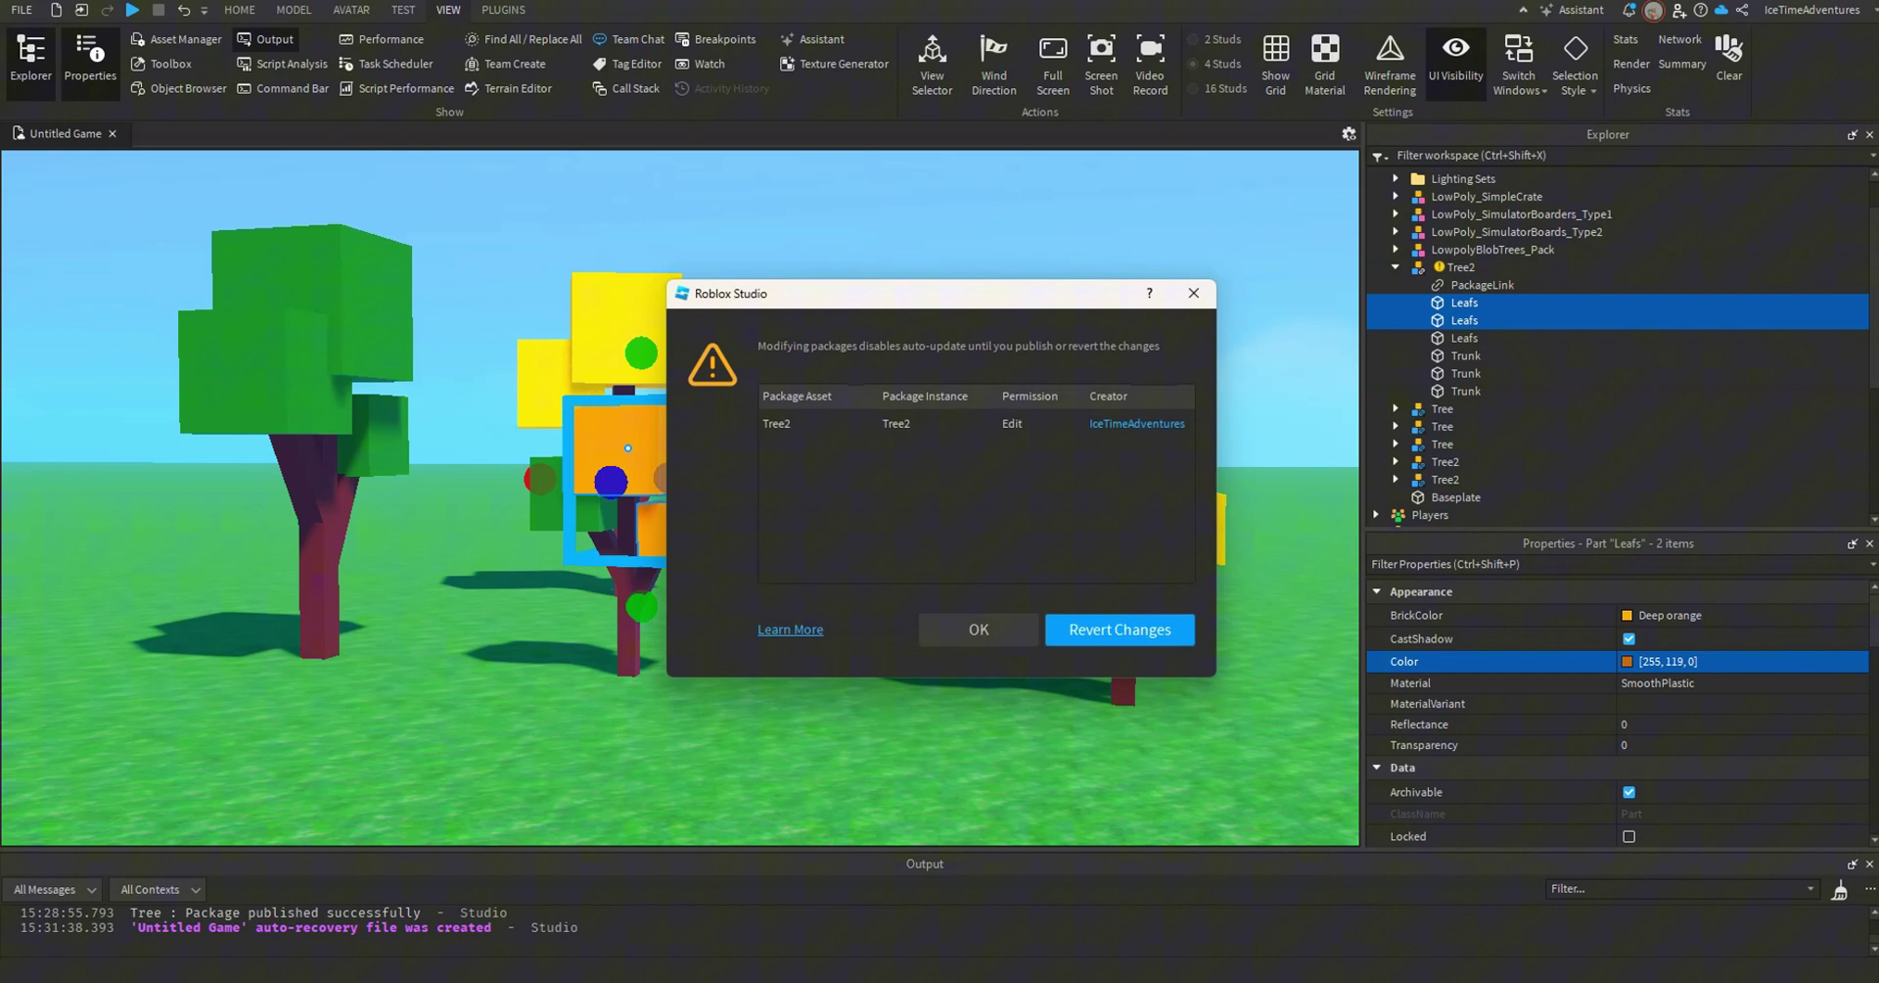
left_click(979, 630)
Colour the third leaf cube golden orange, 240,160,0.
left_click(1464, 337)
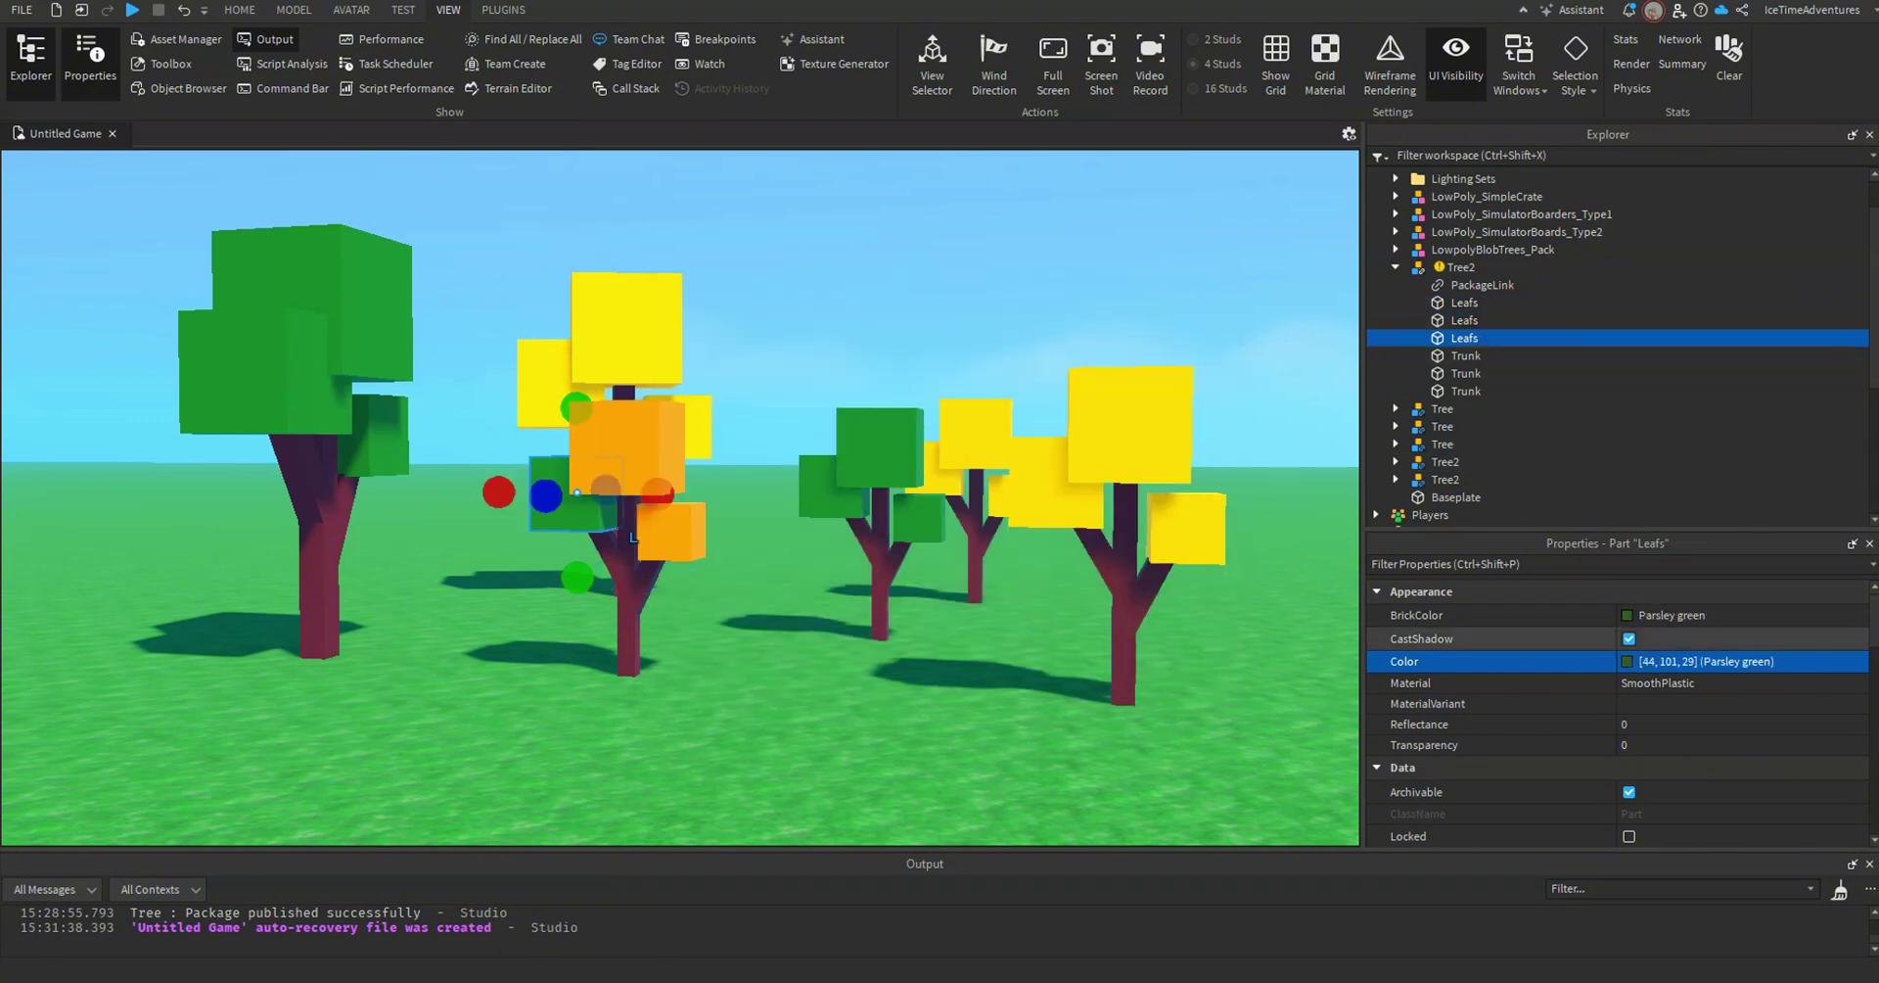
left_click(1626, 661)
left_click(1115, 320)
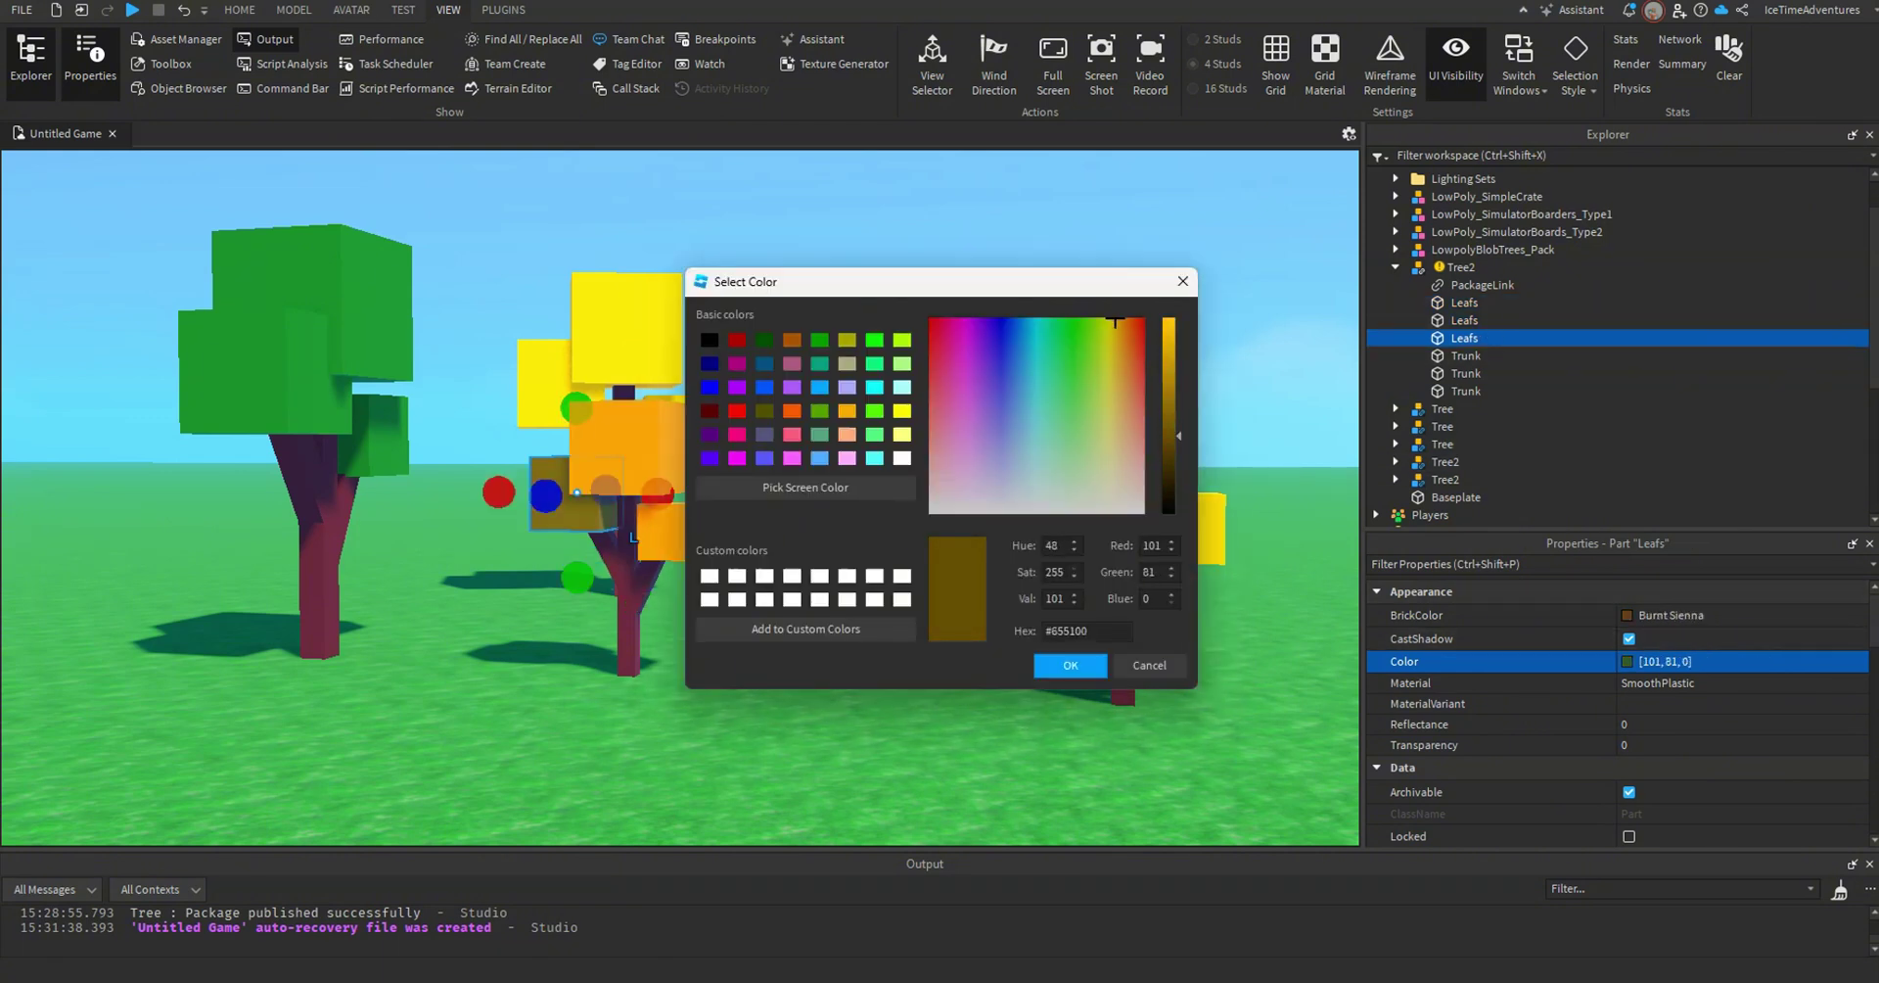
left_click_drag(1168, 436, 1167, 327)
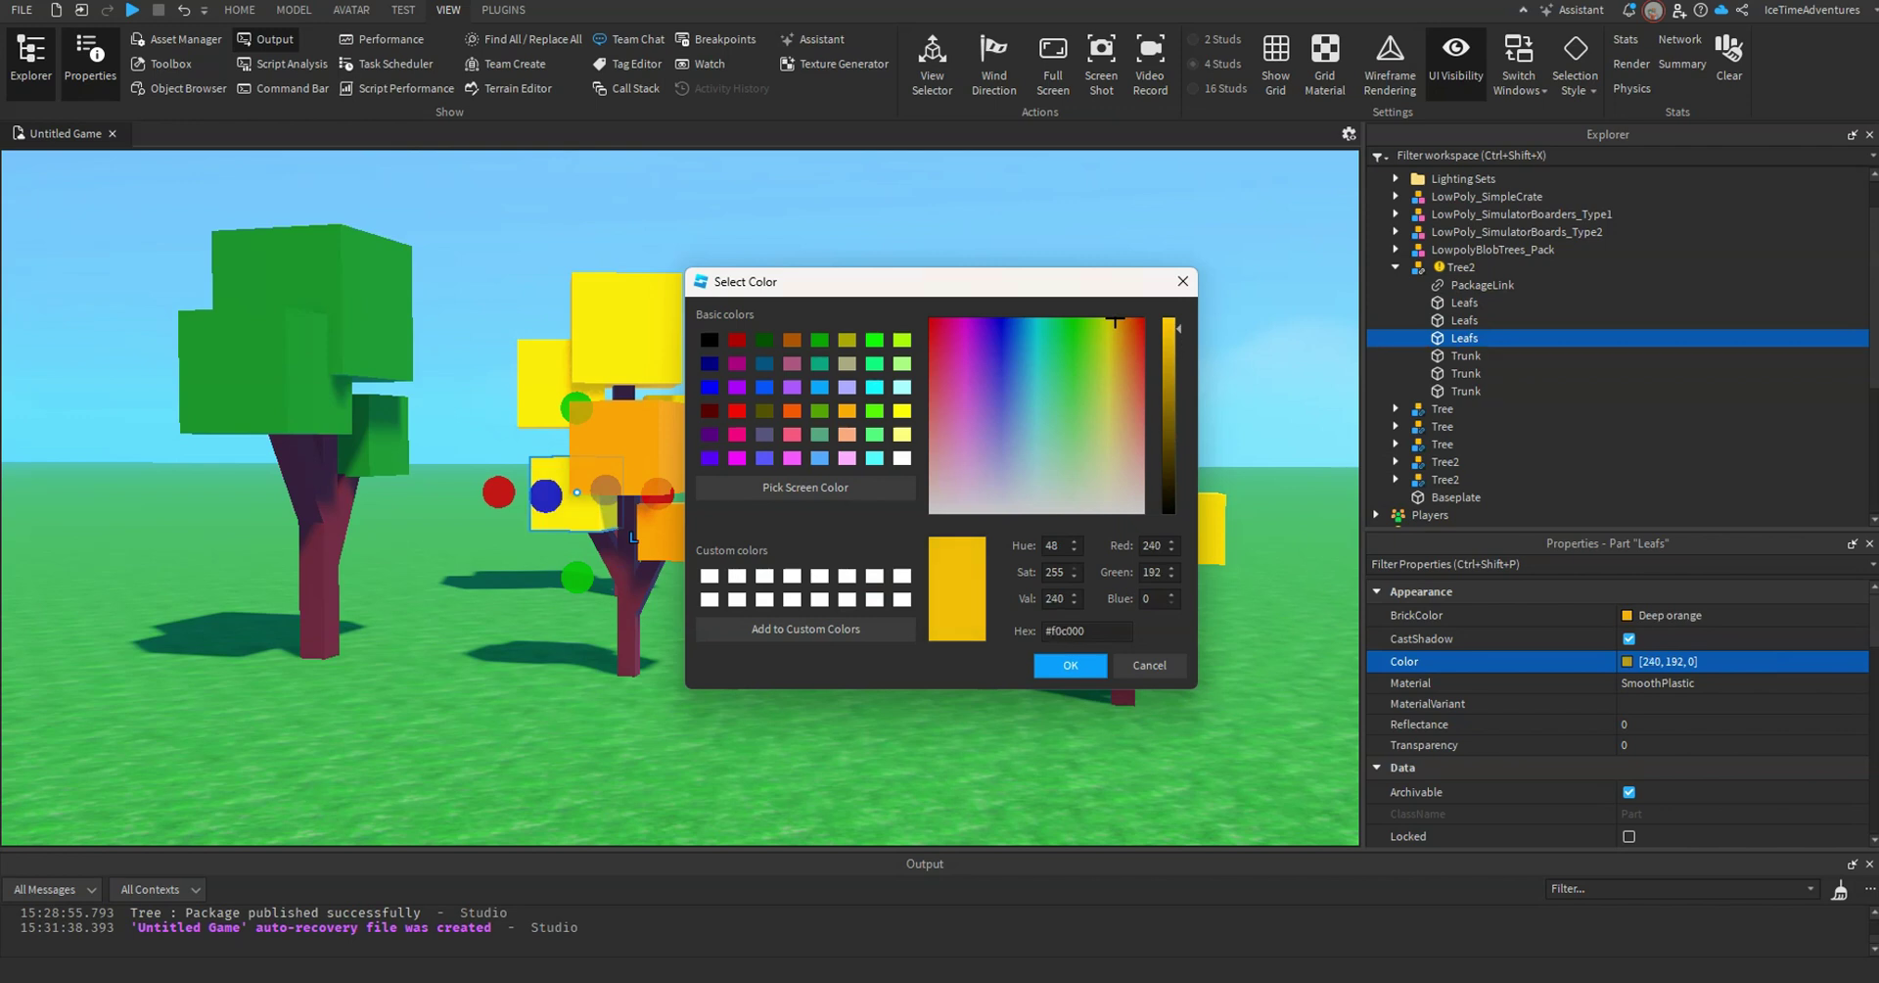
left_click(1120, 320)
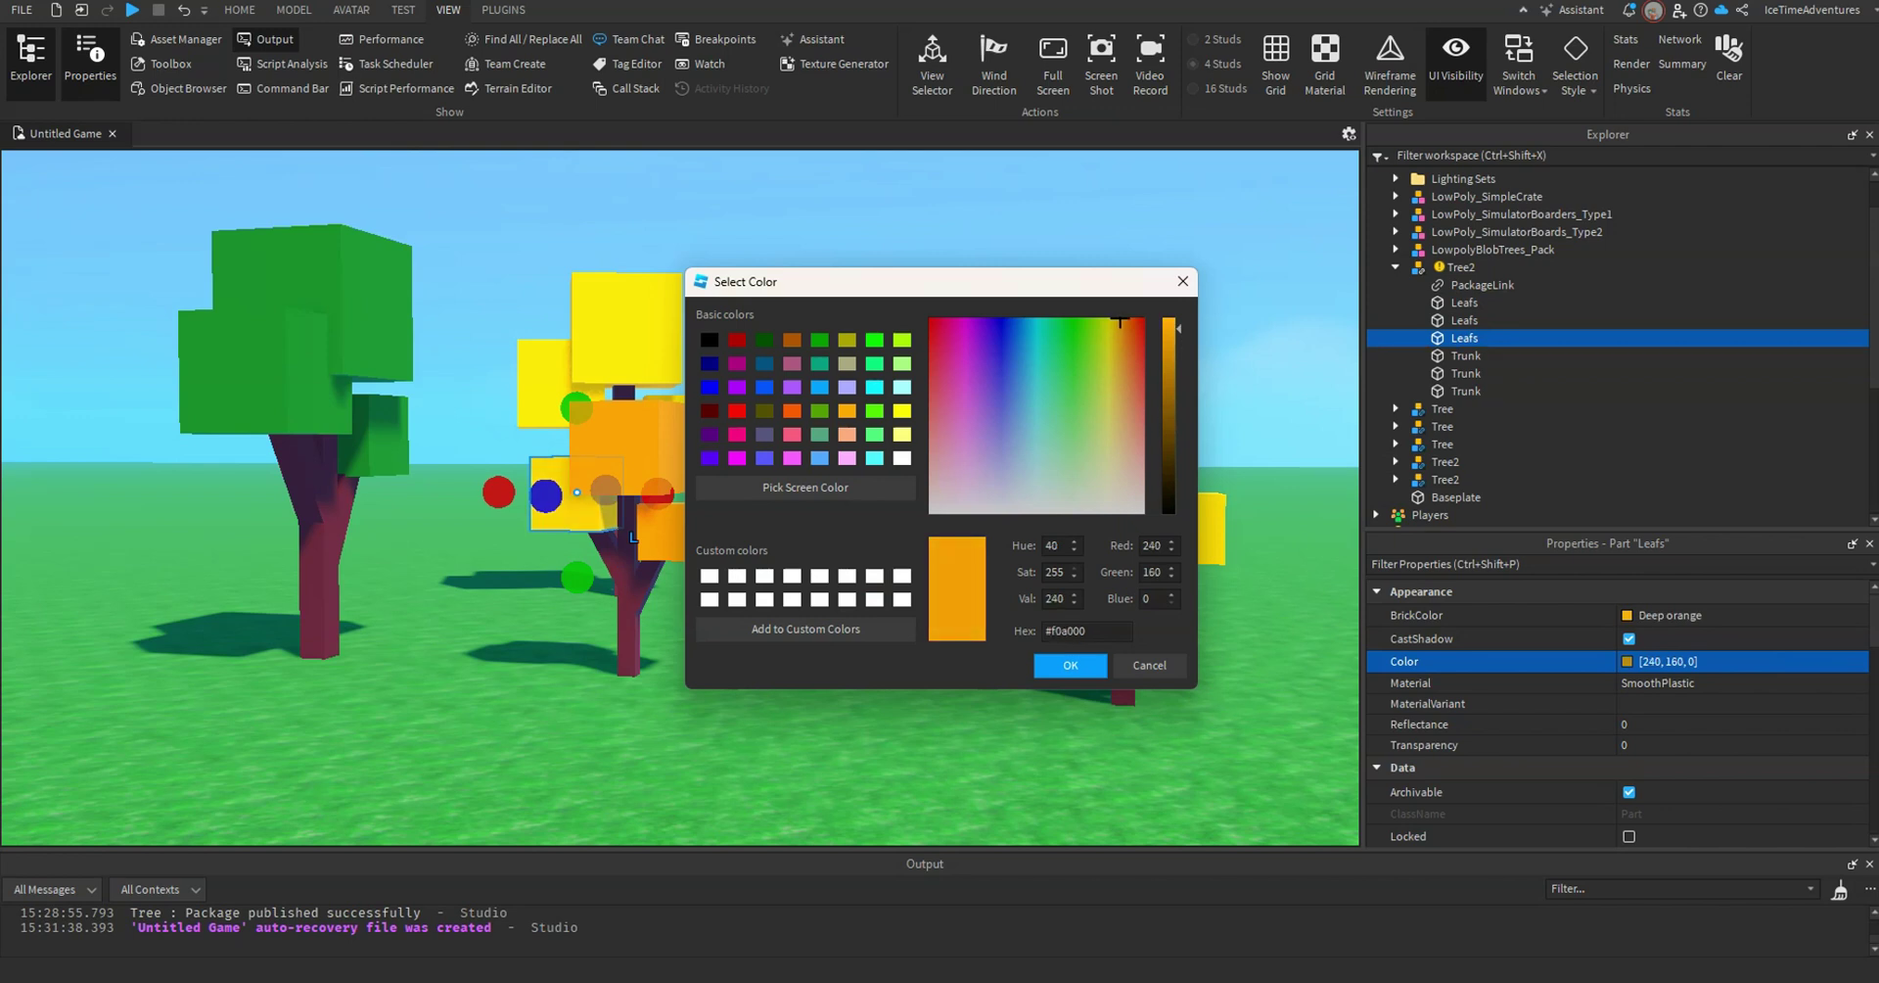
left_click(1070, 666)
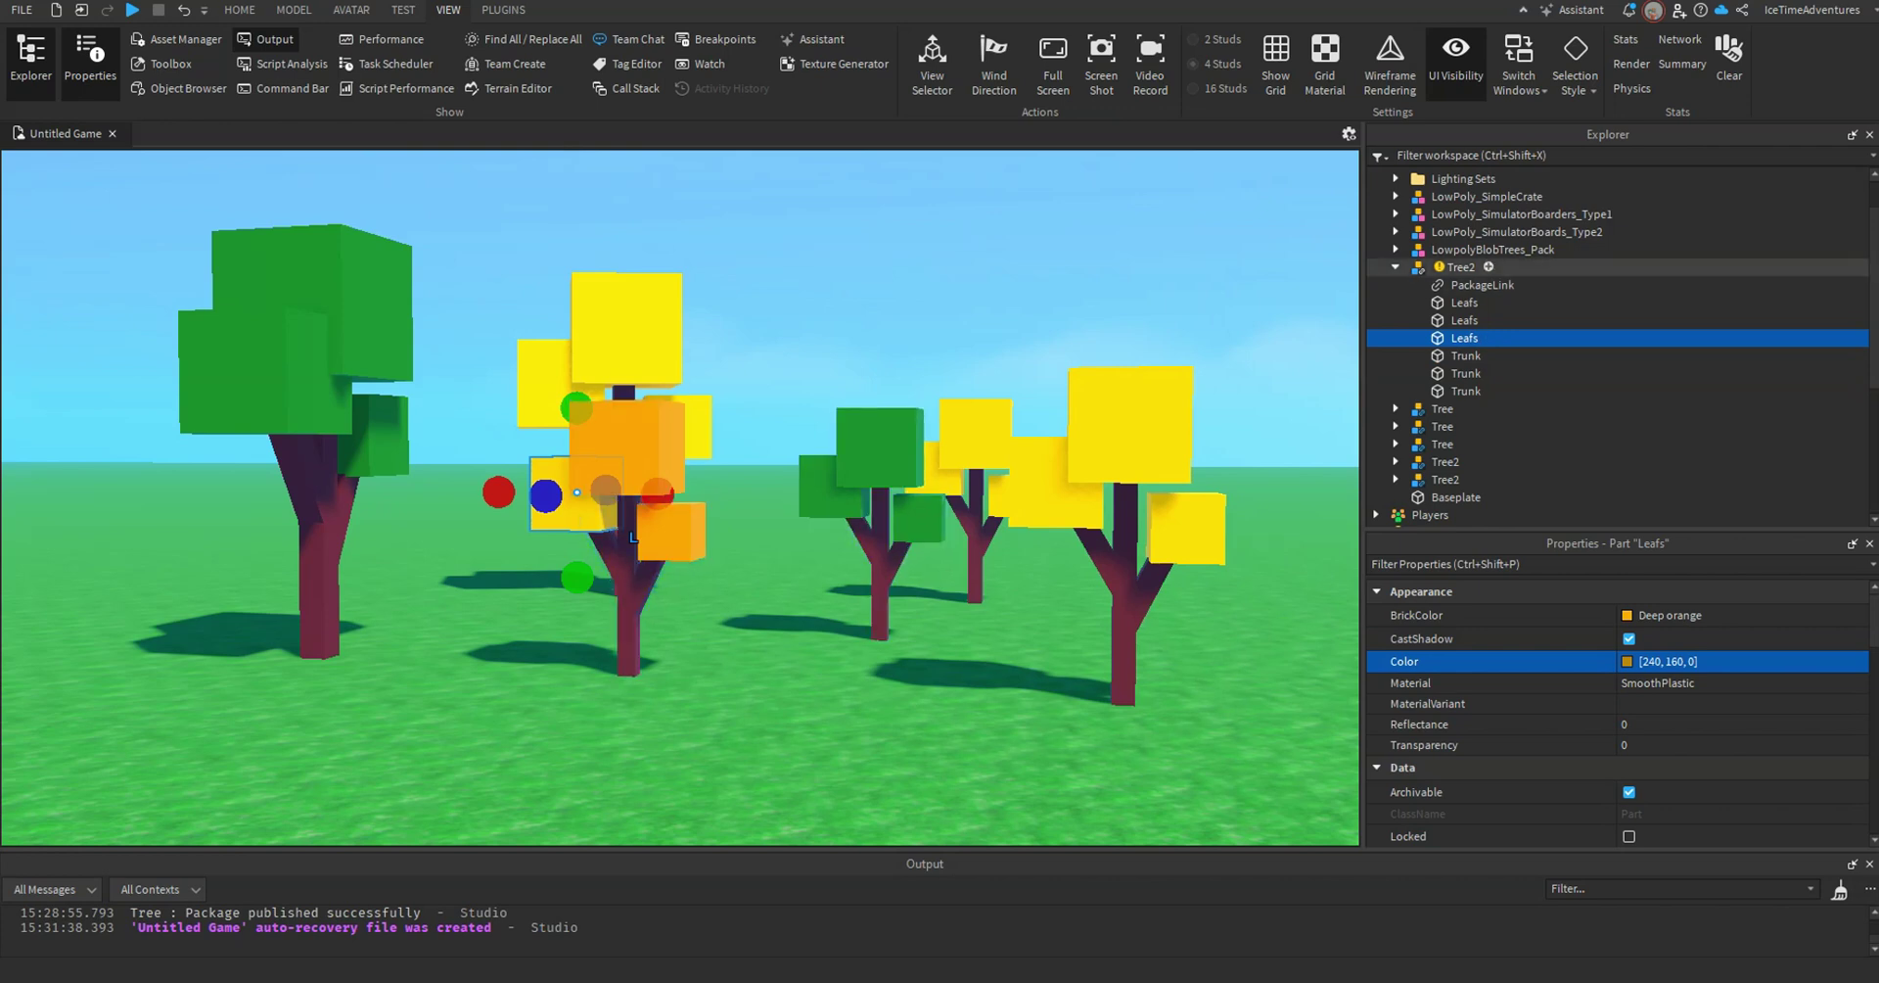
Publish the Tree2 leaf colour changes to the package, then deselect the tree.
right_click(1468, 266)
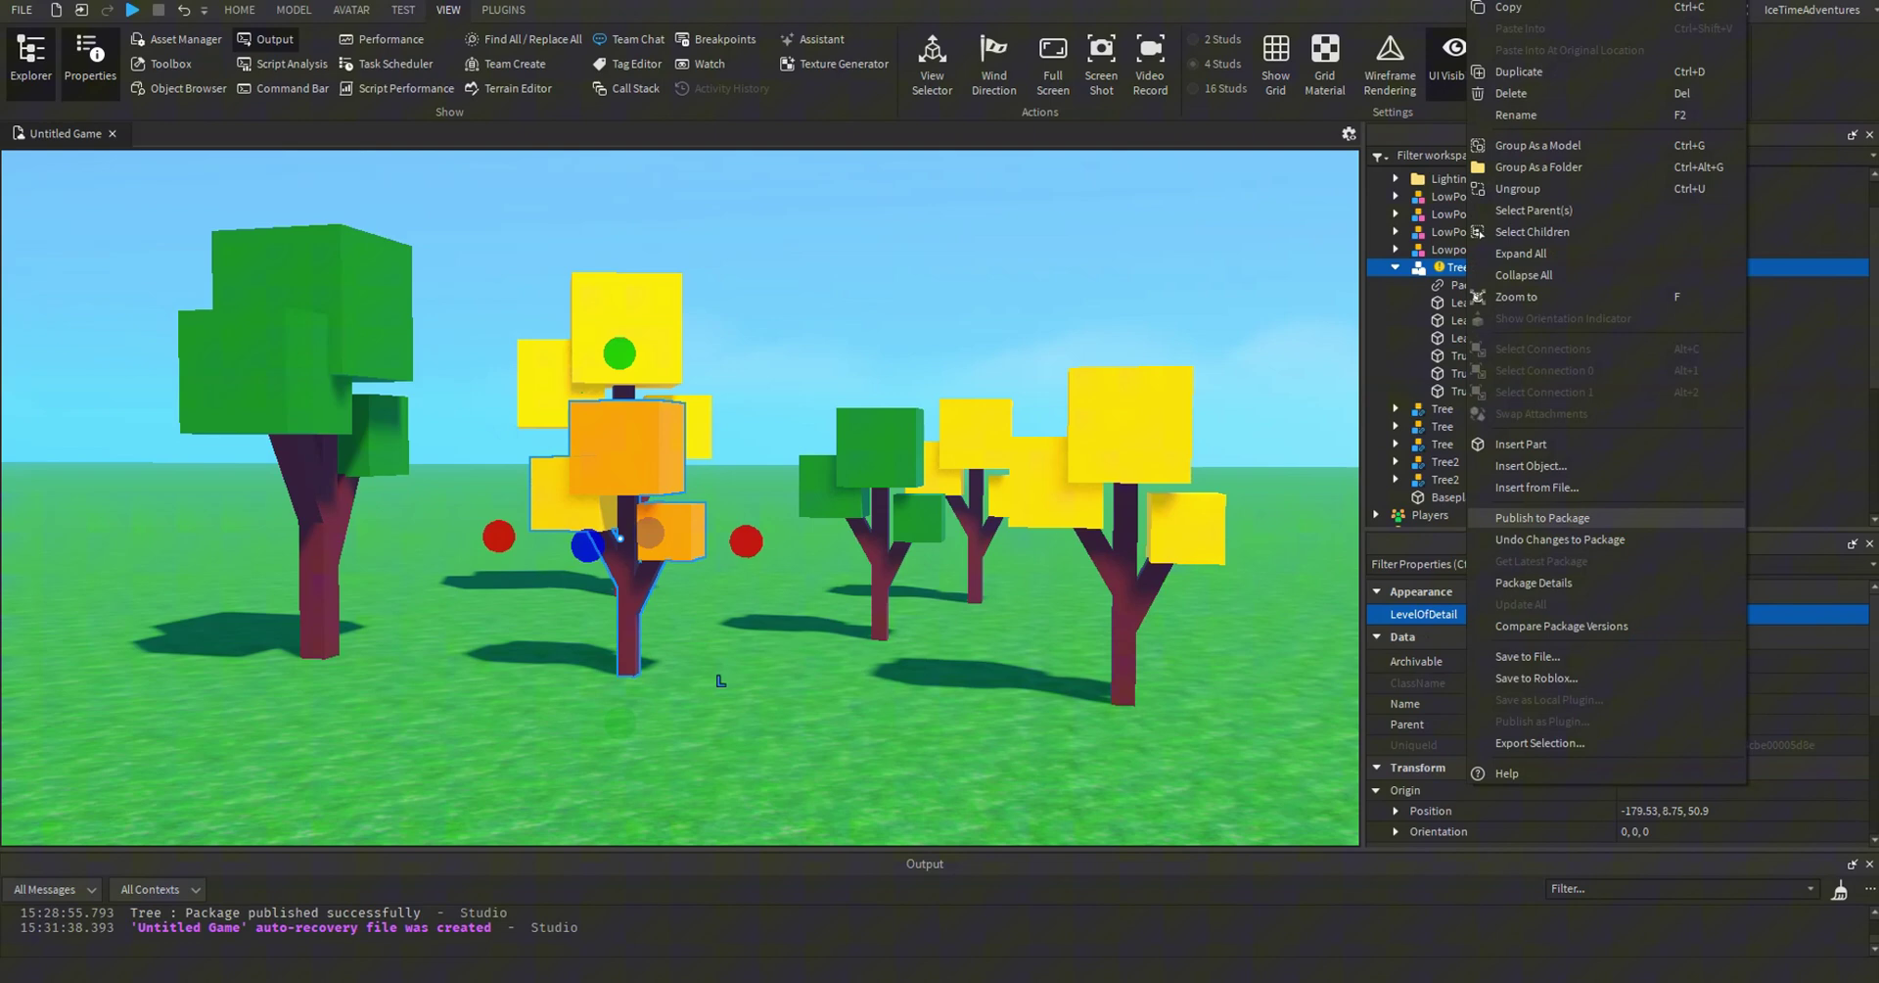
left_click(1542, 518)
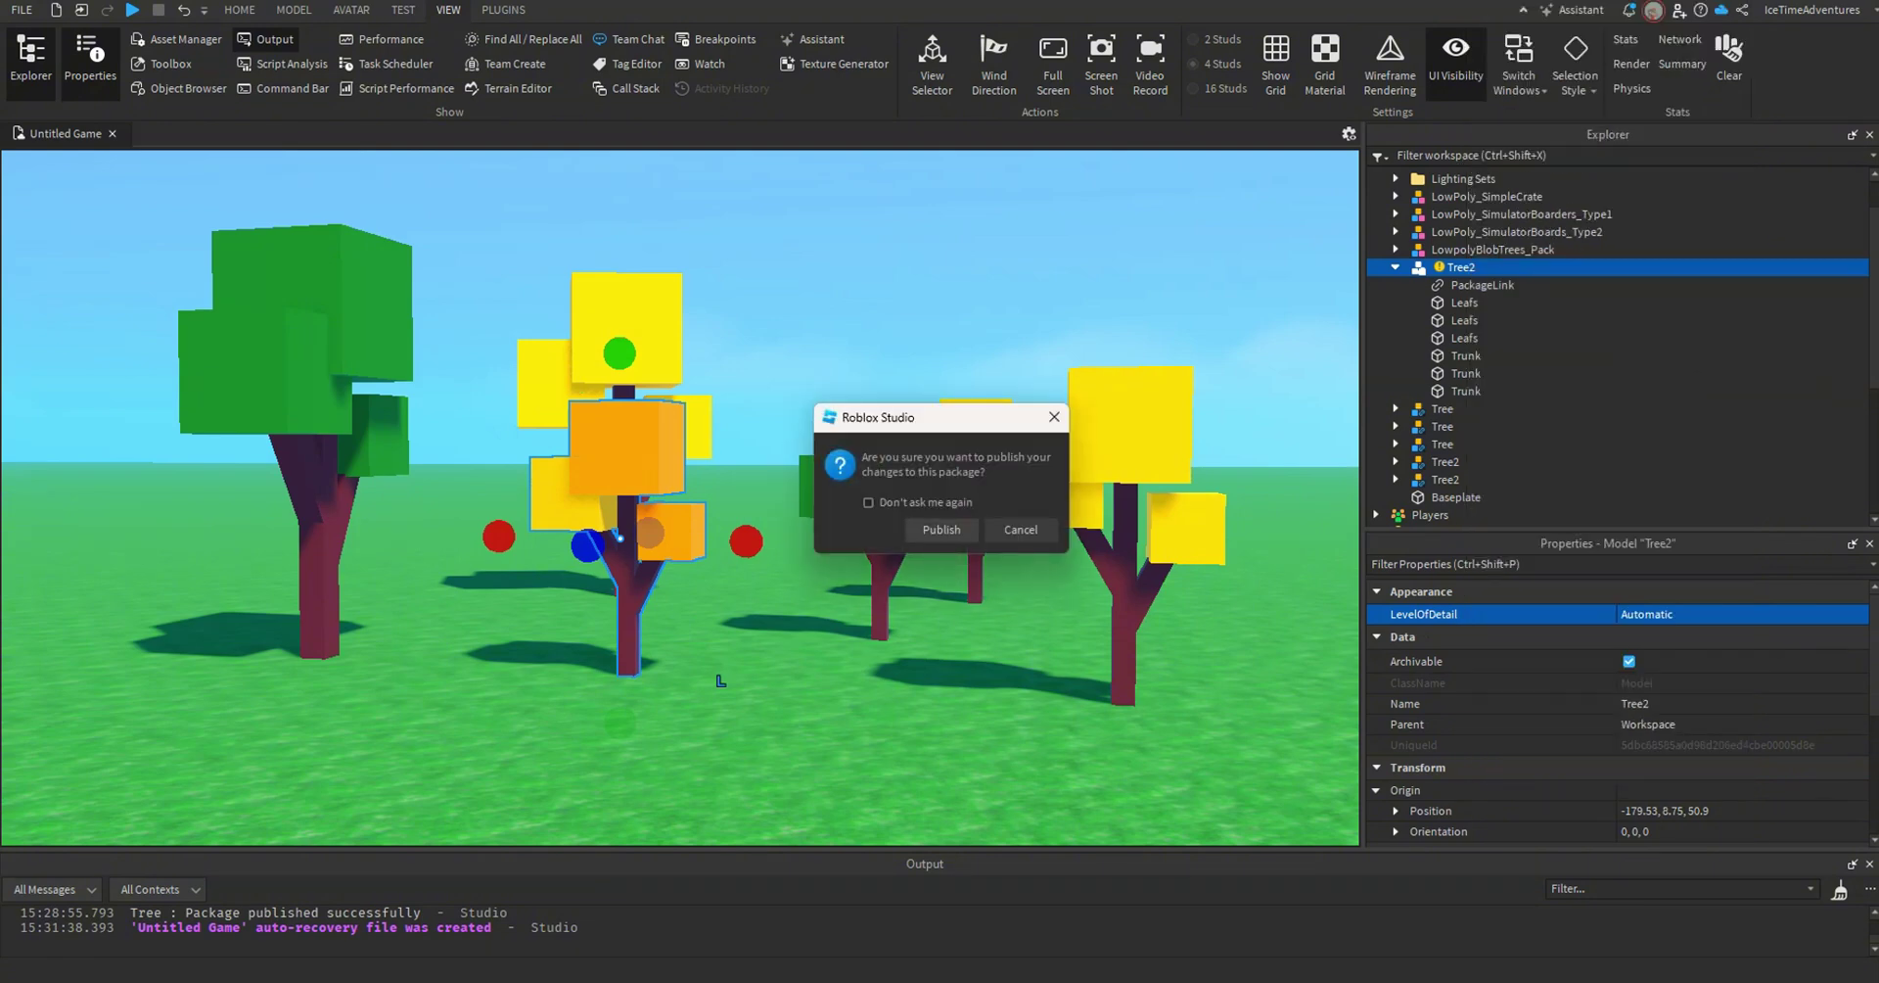
left_click(941, 528)
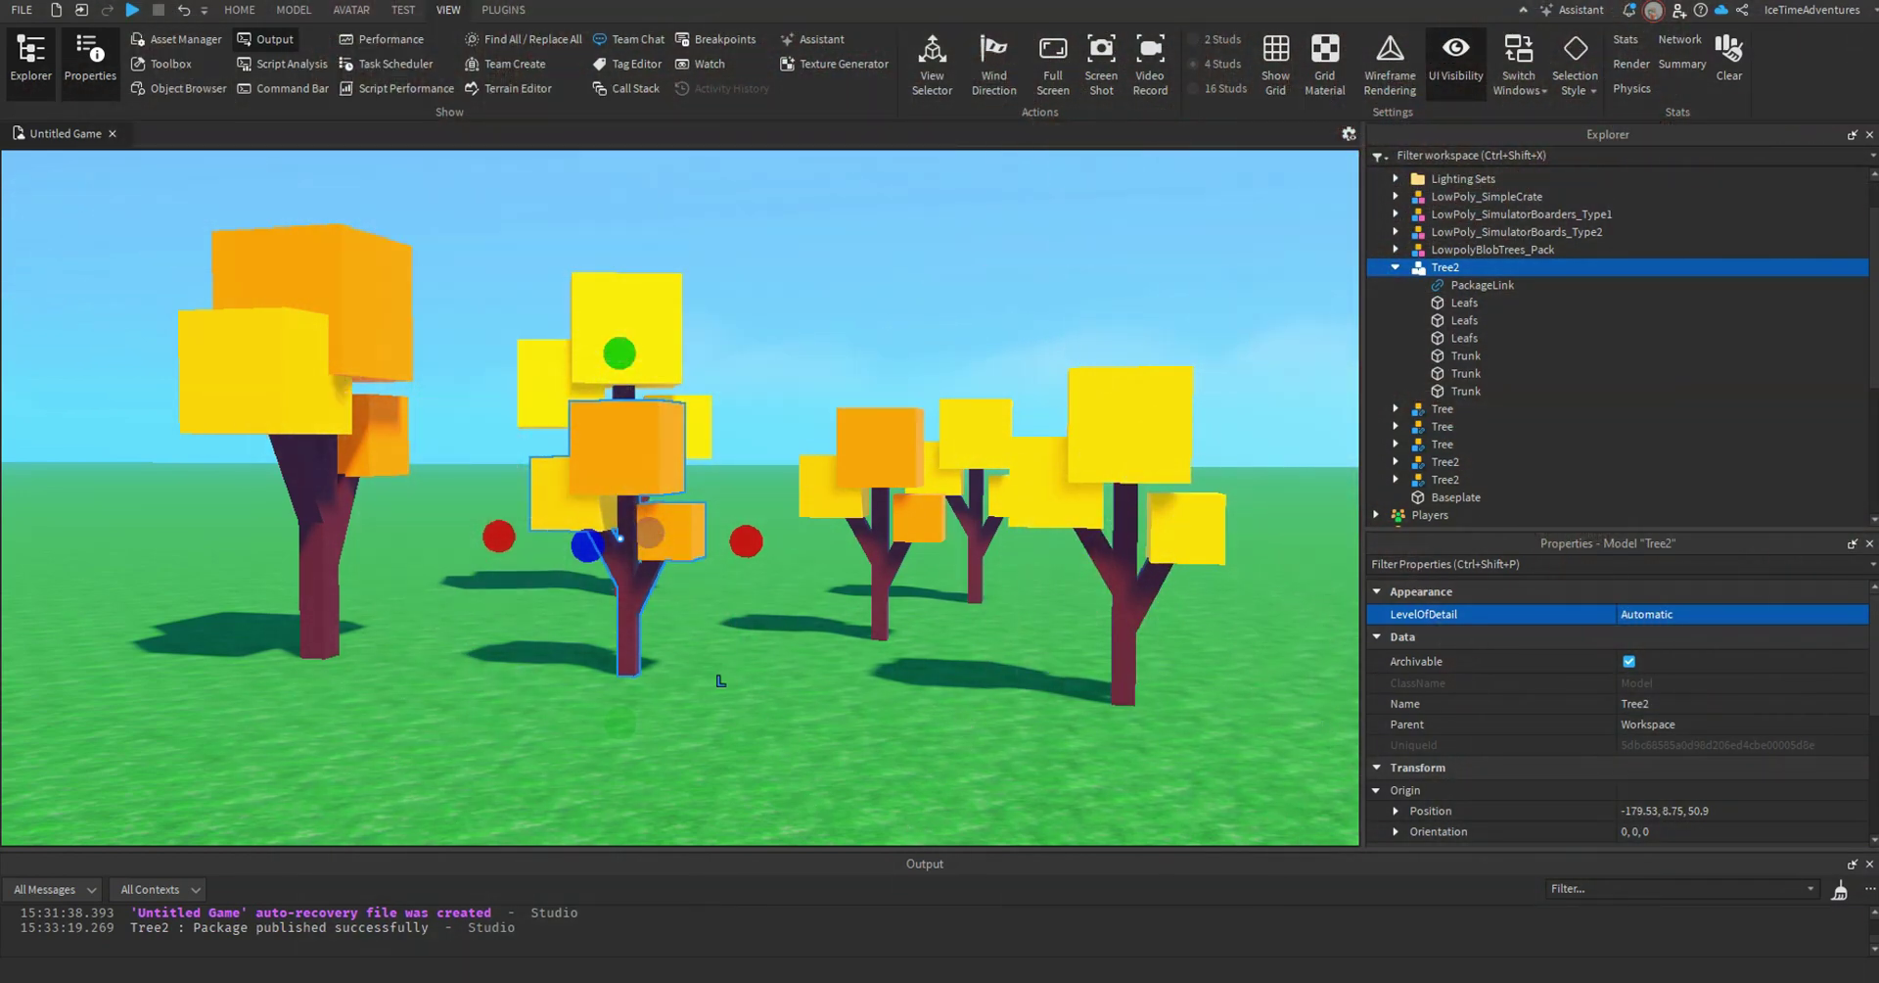
left_click(721, 680)
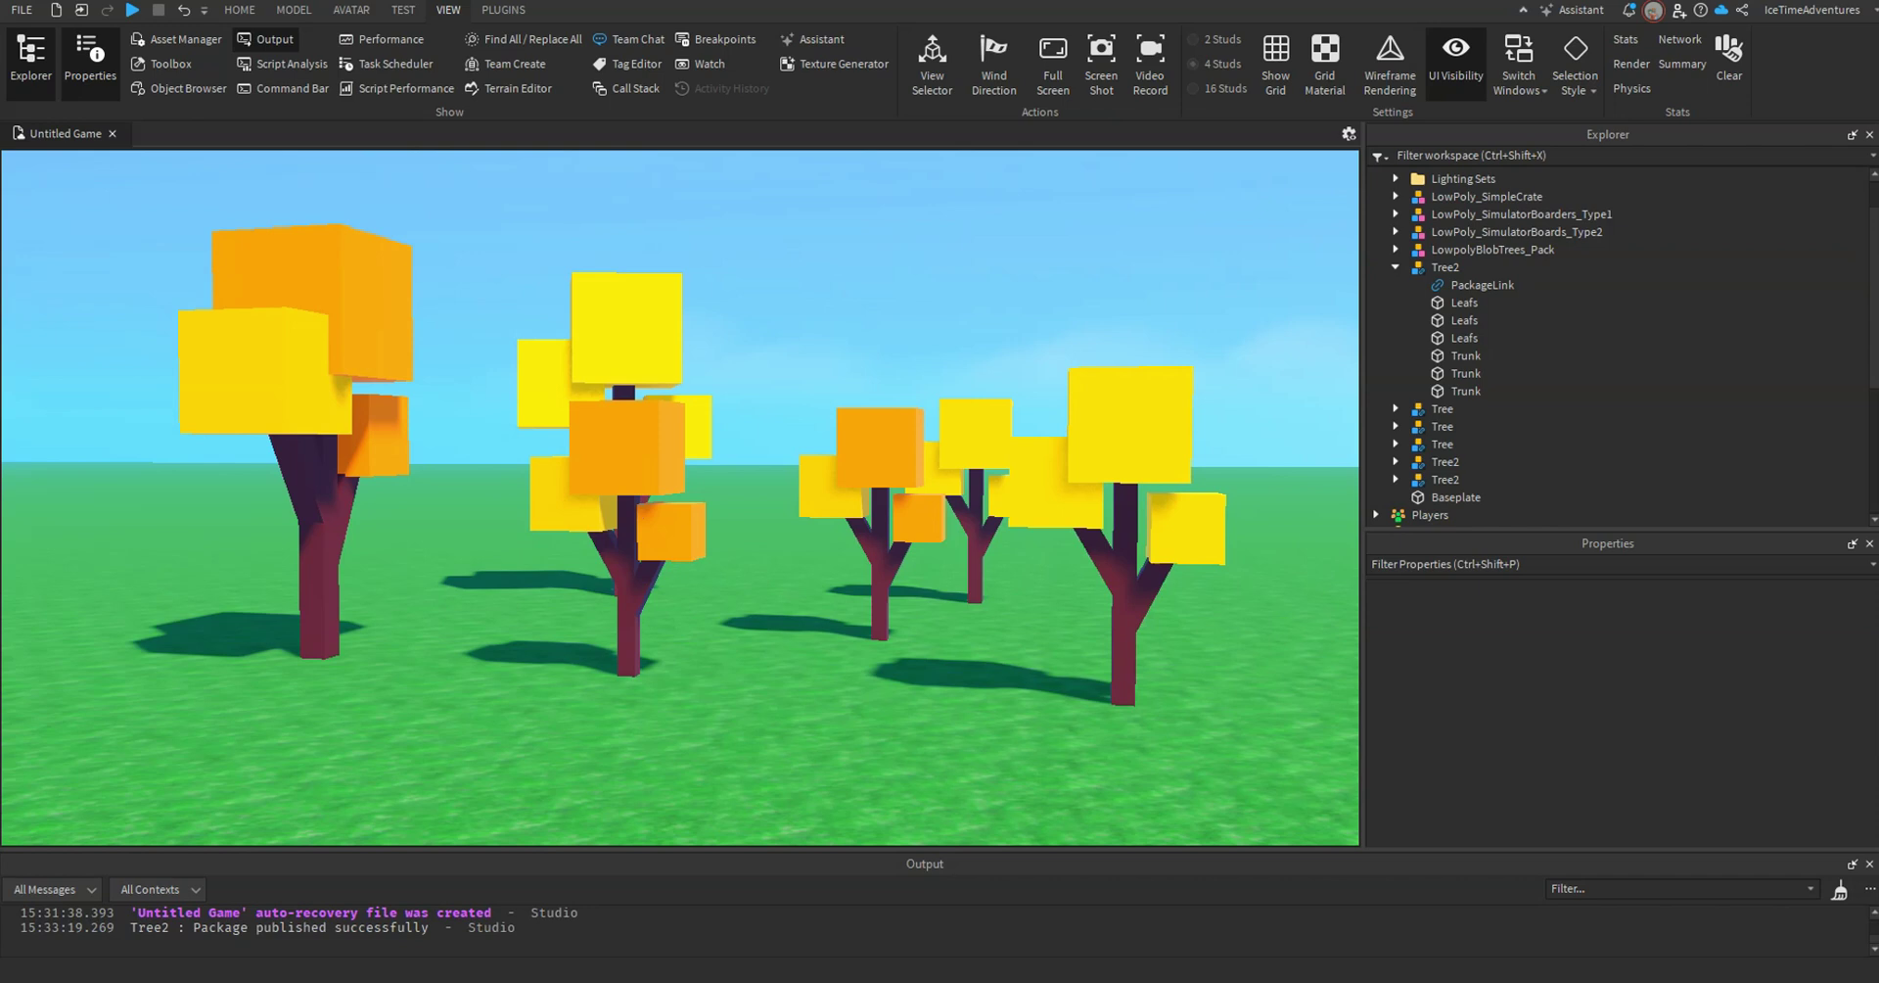